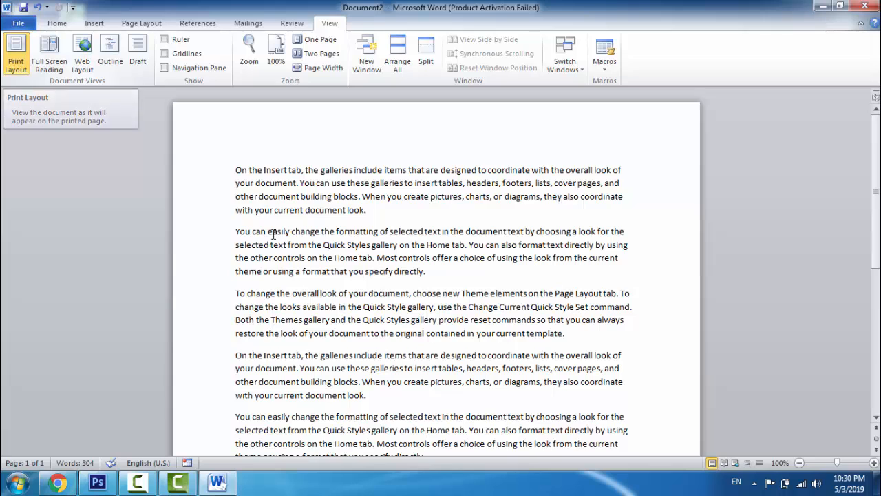
- Display the document in Print Layout view and look over its page and paragraphs
left_click(15, 60)
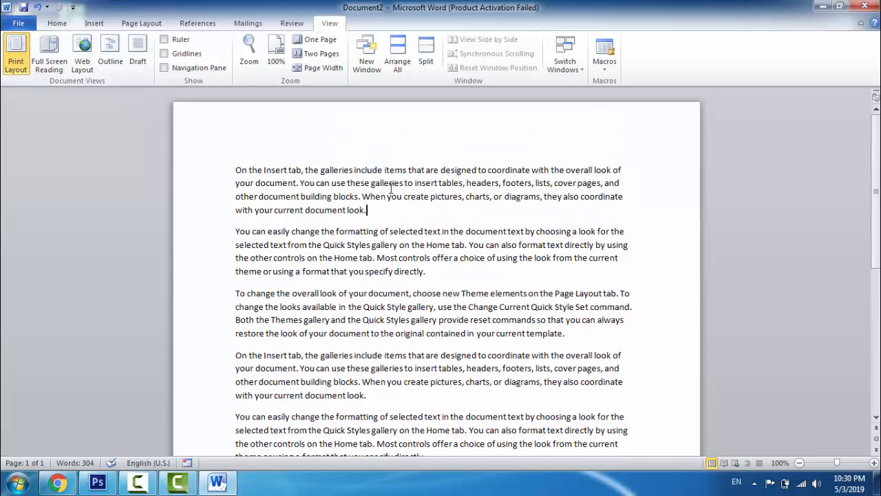
left_click(241, 156)
left_click(206, 234)
left_click(315, 140)
- Preview the document in Full Screen Reading and in Web Layout, returning to Print Layout after each
left_click(52, 57)
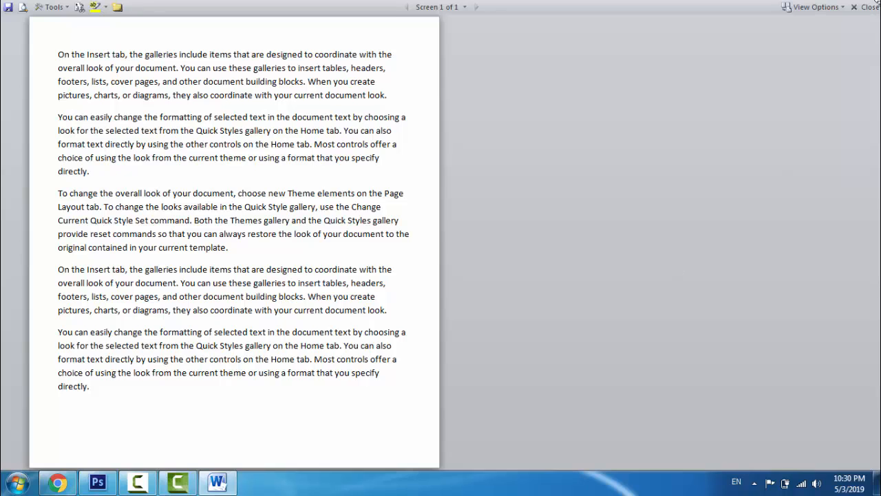
left_click(872, 6)
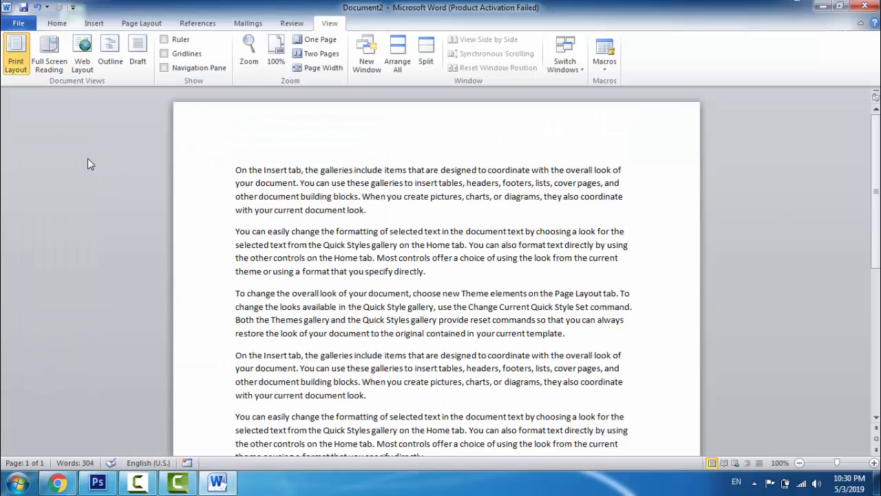
left_click(81, 62)
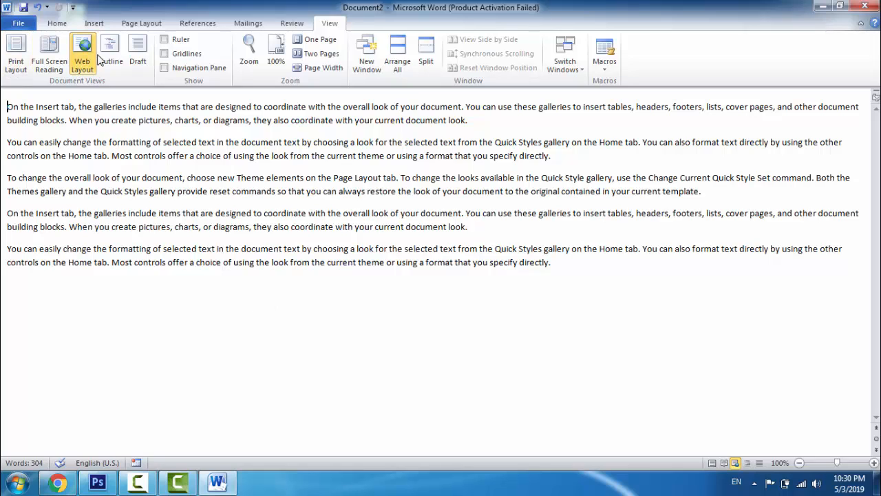
left_click(16, 55)
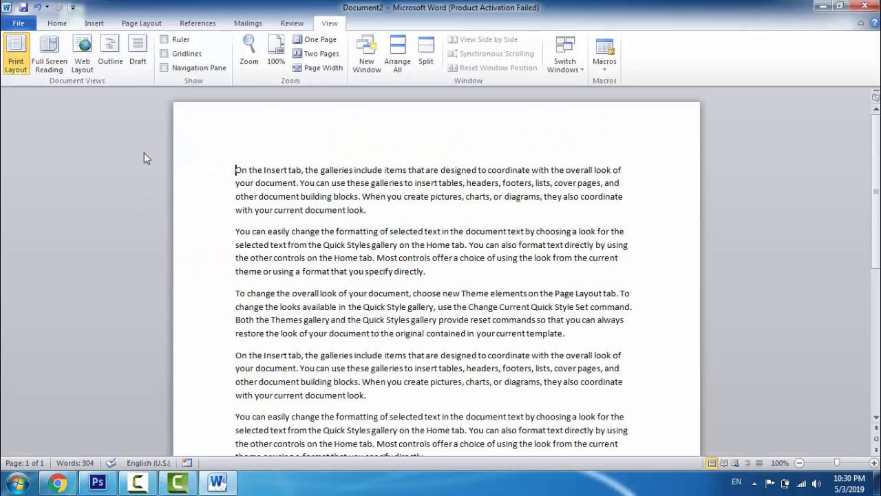
- Switch the document to Outline view and assign outline Level 1 to the first paragraph
left_click(112, 62)
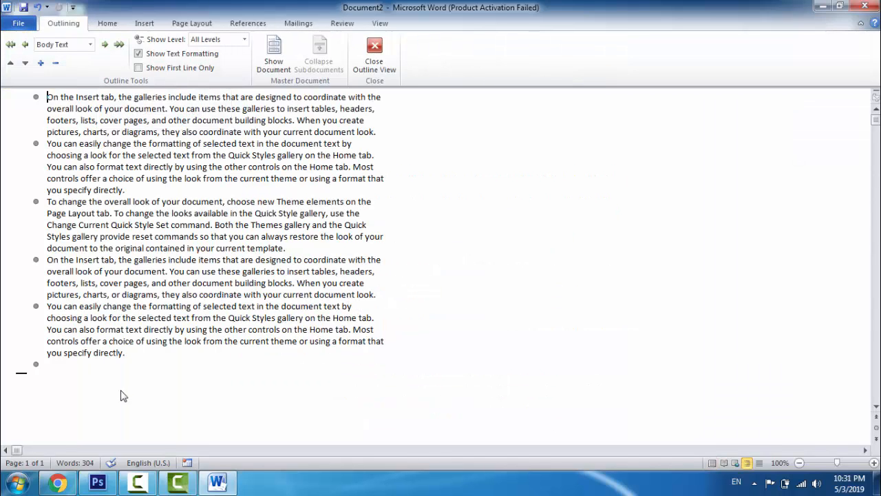
scroll(131, 379, "down", 3)
scroll(135, 351, "up", 3)
left_click(90, 45)
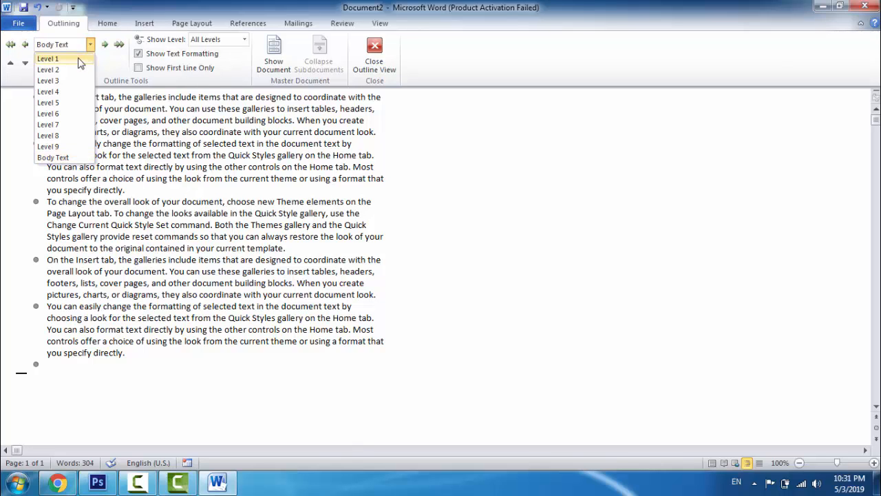
left_click(69, 157)
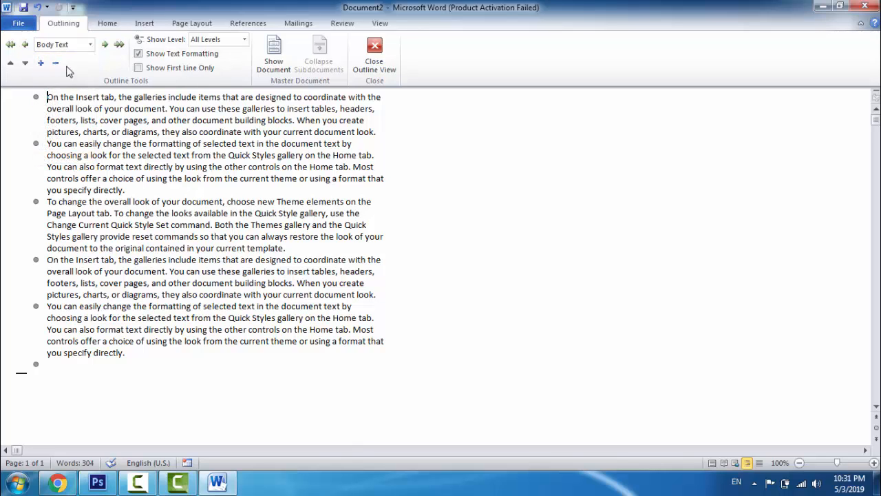
left_click(90, 45)
left_click(62, 57)
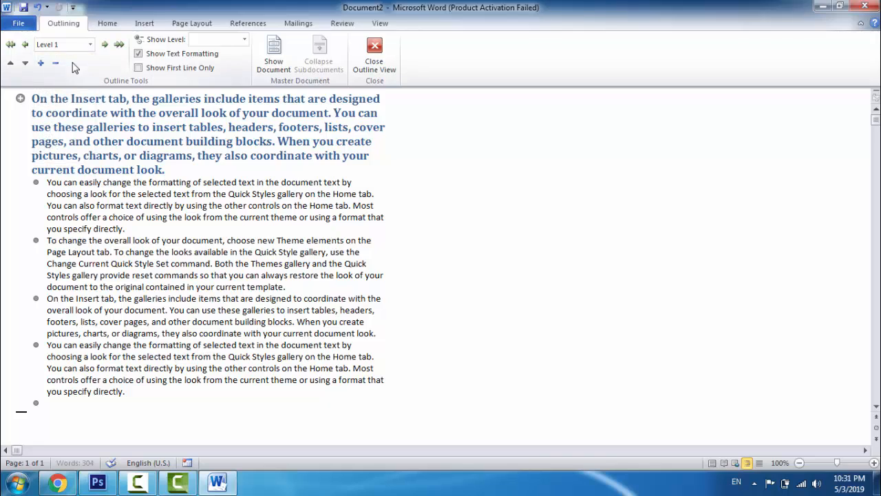
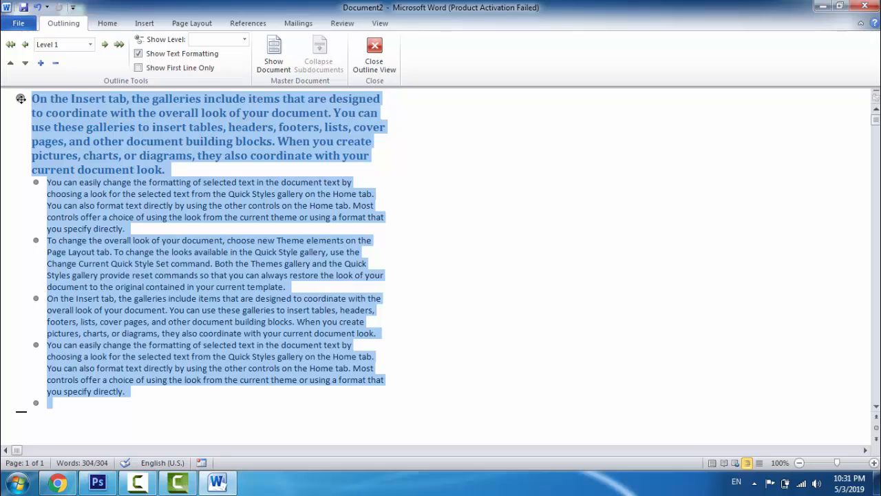
- Assign outline Level 2 to the second paragraph, "You can easily change the formatting", and change it to Level 3
left_click(98, 183)
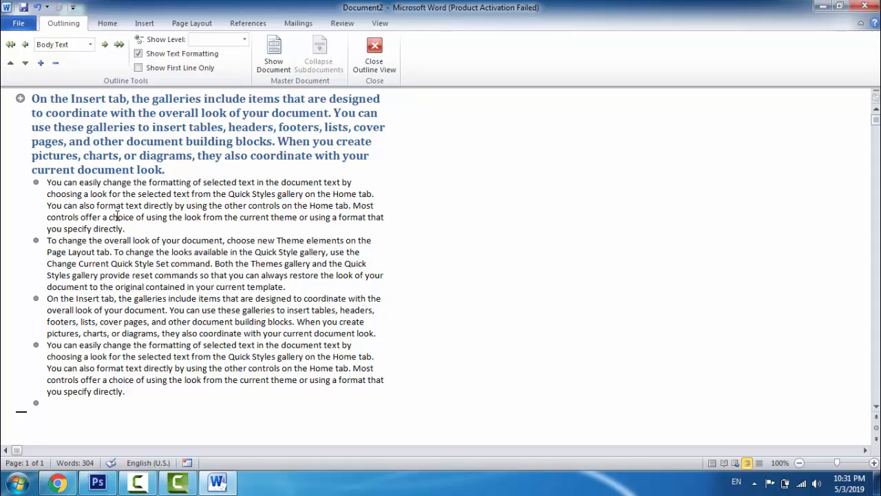
left_click(88, 44)
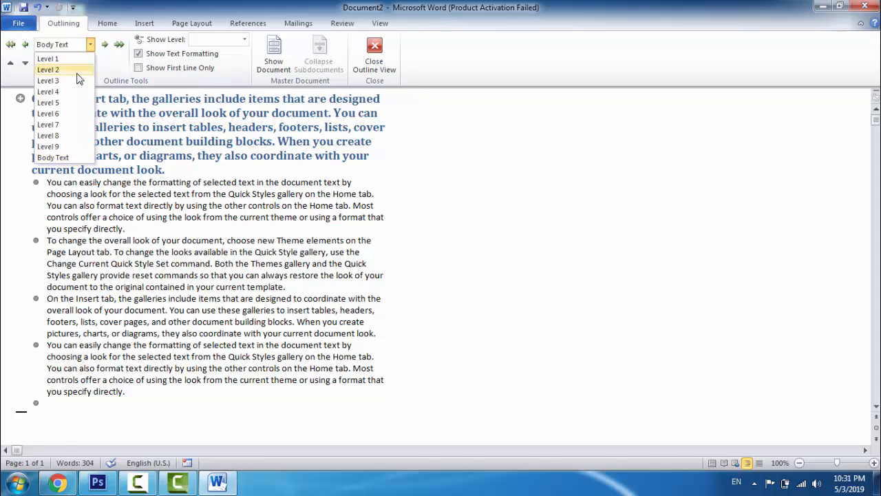
left_click(76, 71)
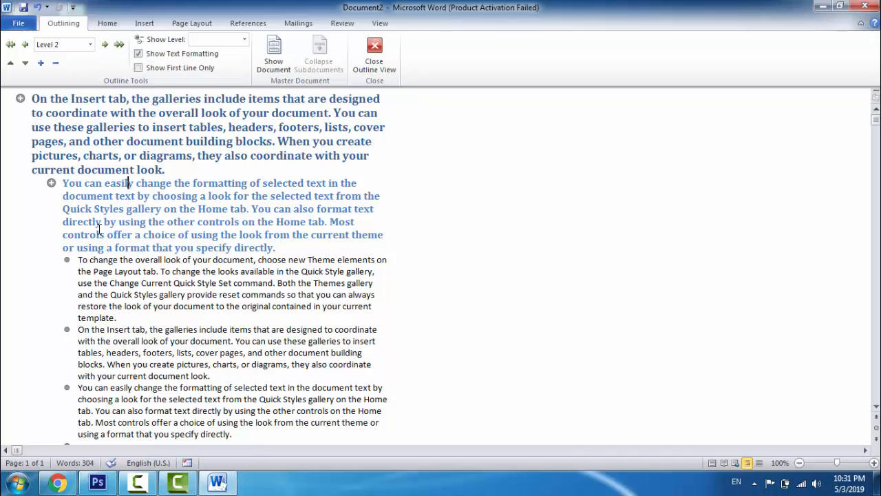
left_click(90, 44)
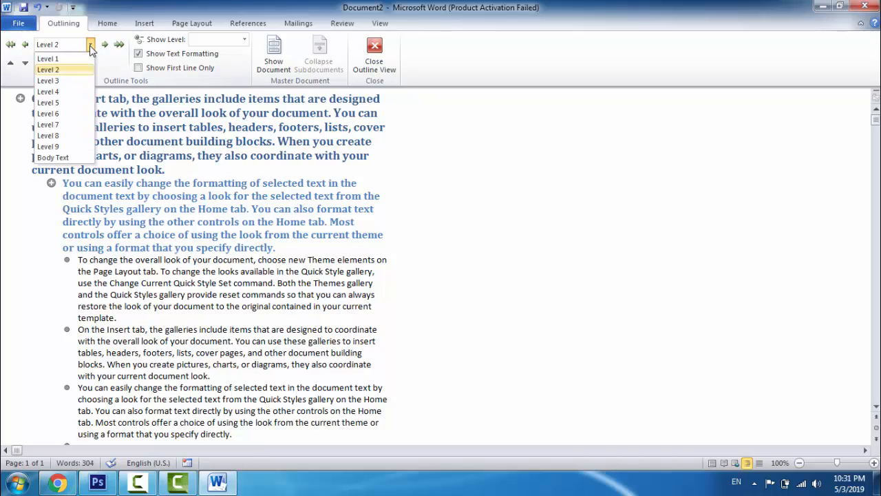
left_click(68, 82)
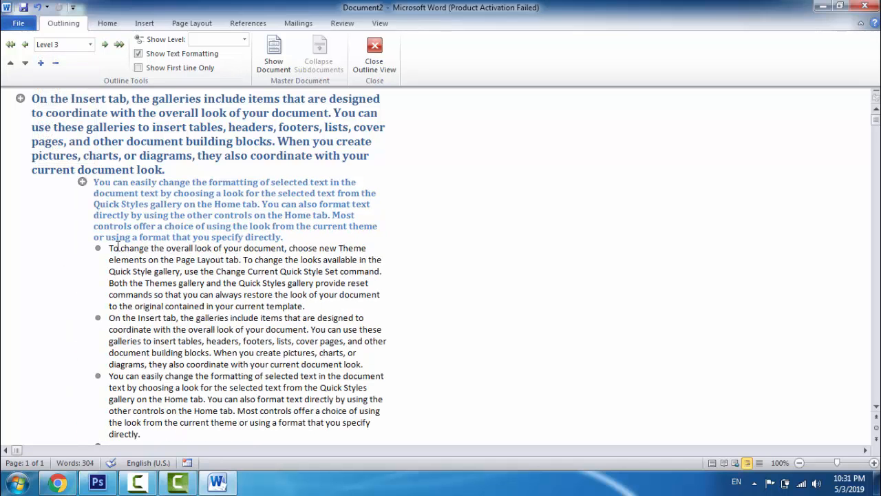
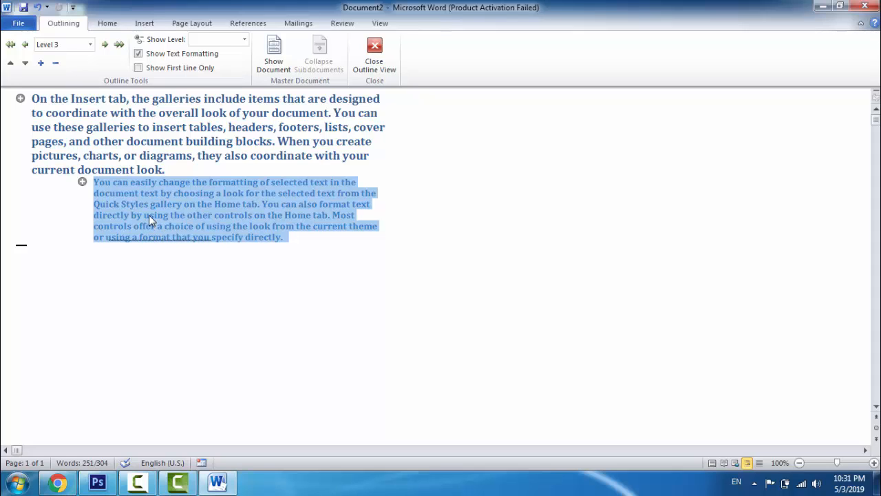
- Collapse and expand the content under the Level 3 and Level 1 headings to compare the outline's states
double_click(81, 181)
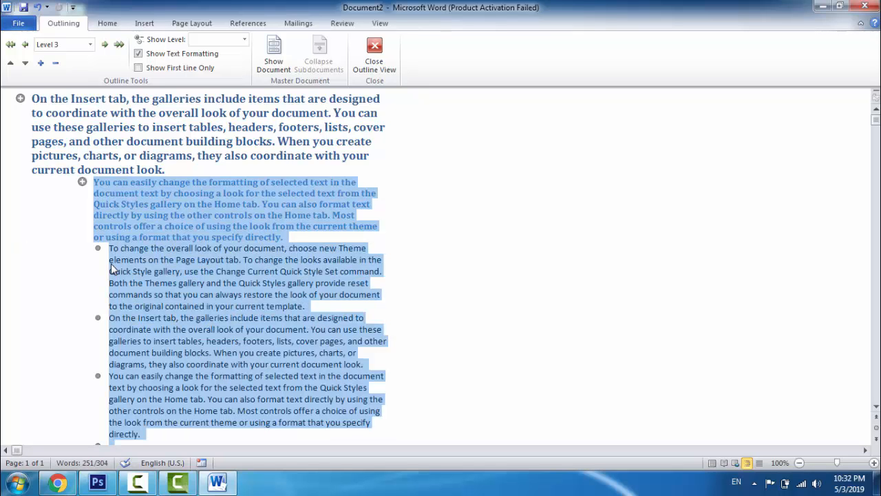
scroll(98, 302, "down", 5)
scroll(89, 187, "up", 3)
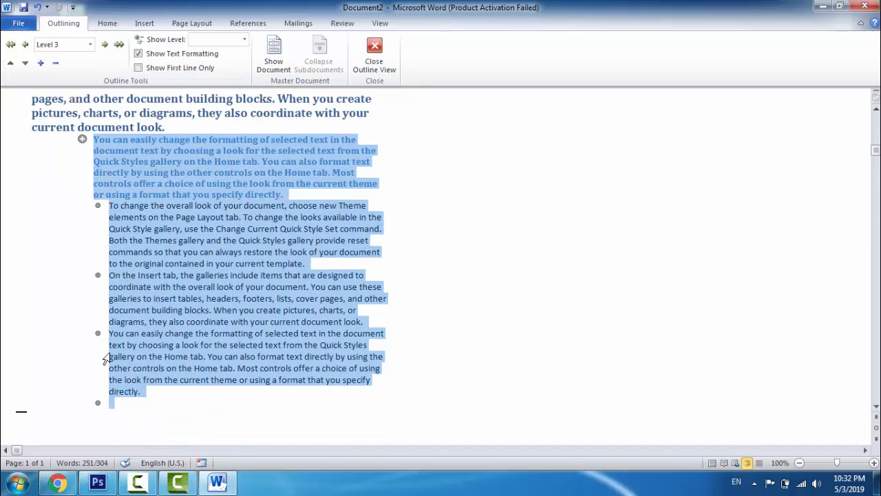
scroll(136, 350, "up", 1)
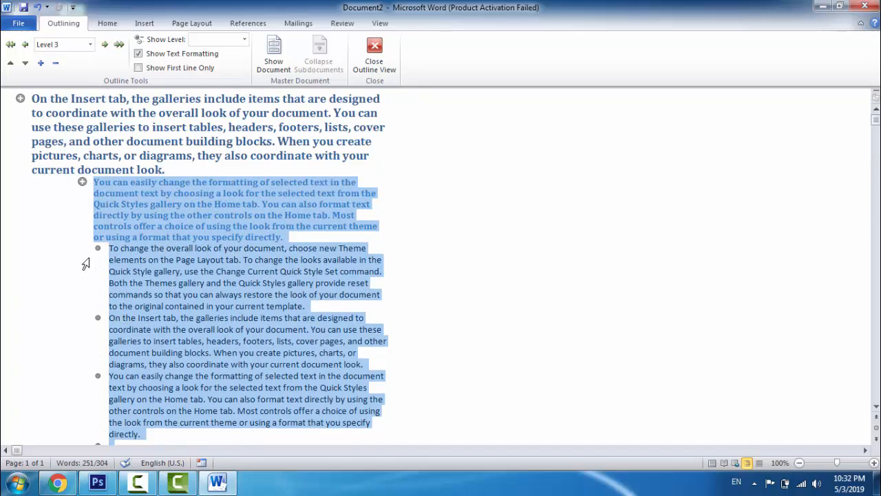
double_click(20, 100)
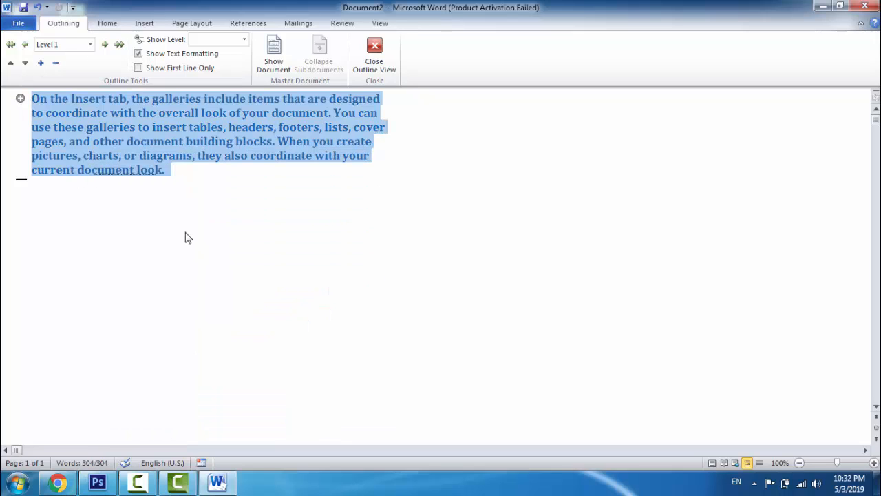
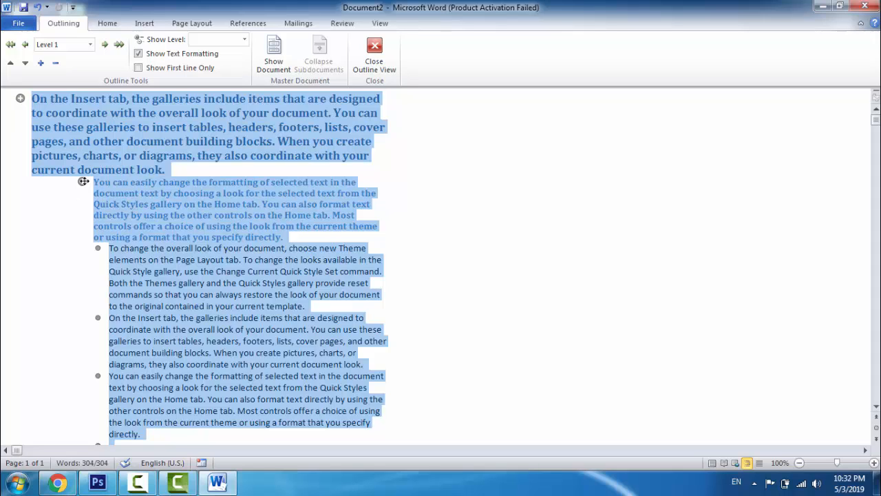
double_click(82, 182)
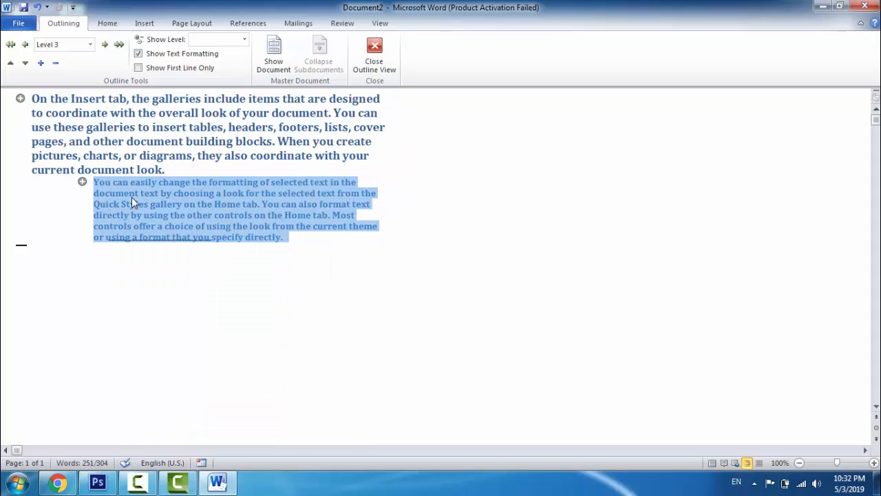
double_click(82, 182)
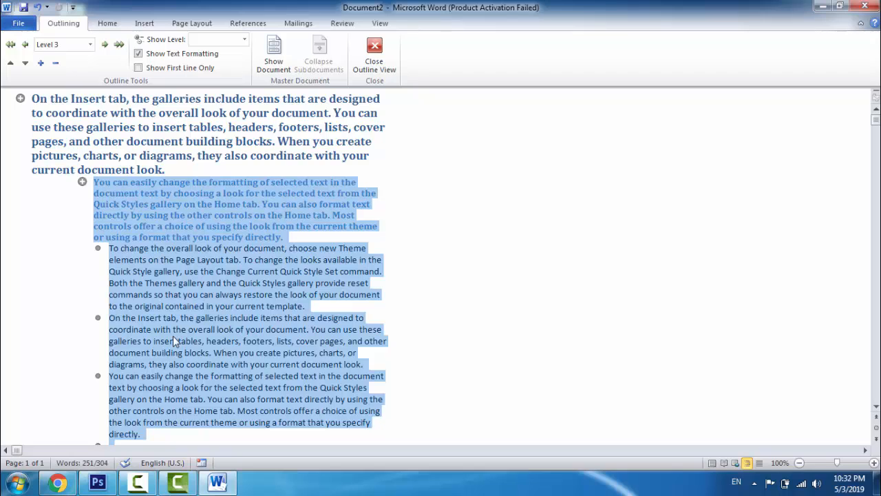
- Demote the Level 3 paragraph by two levels to Level 5 and set the outline to show All Levels
left_click(104, 44)
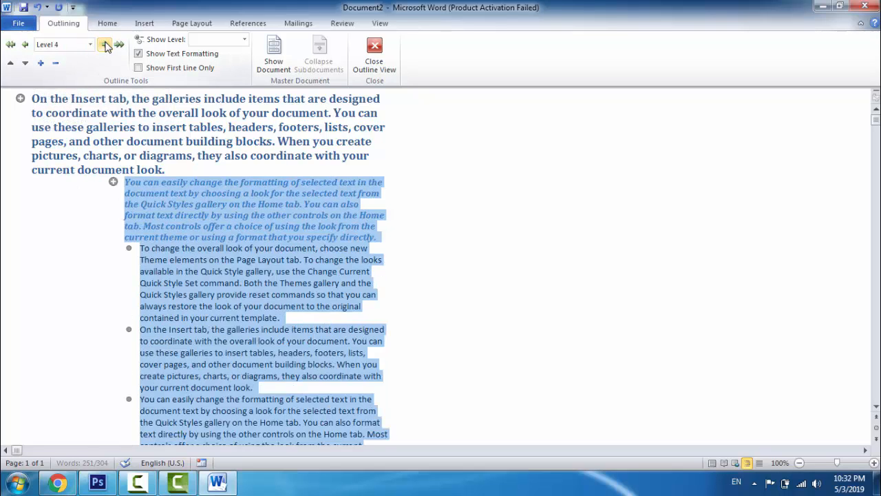
left_click(104, 44)
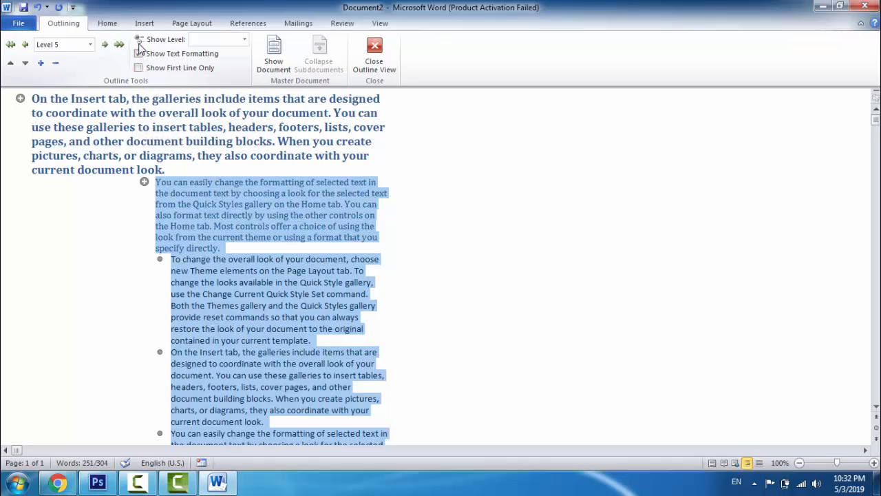
left_click(241, 41)
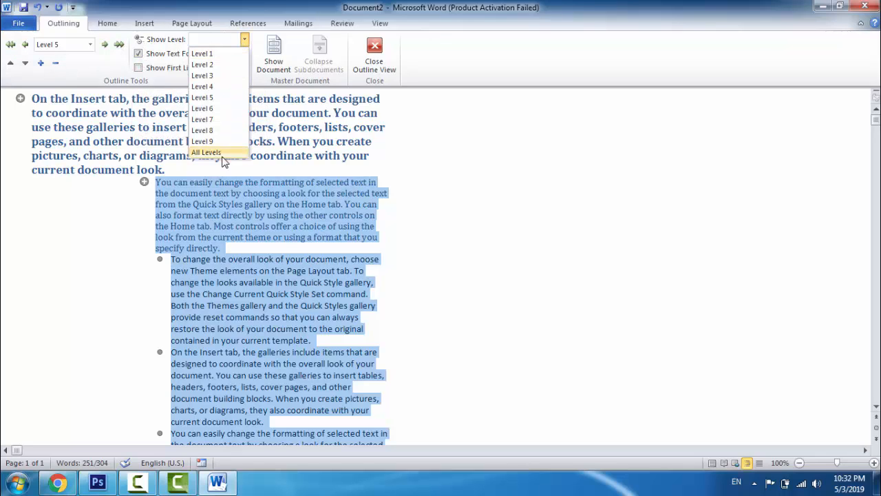
left_click(222, 152)
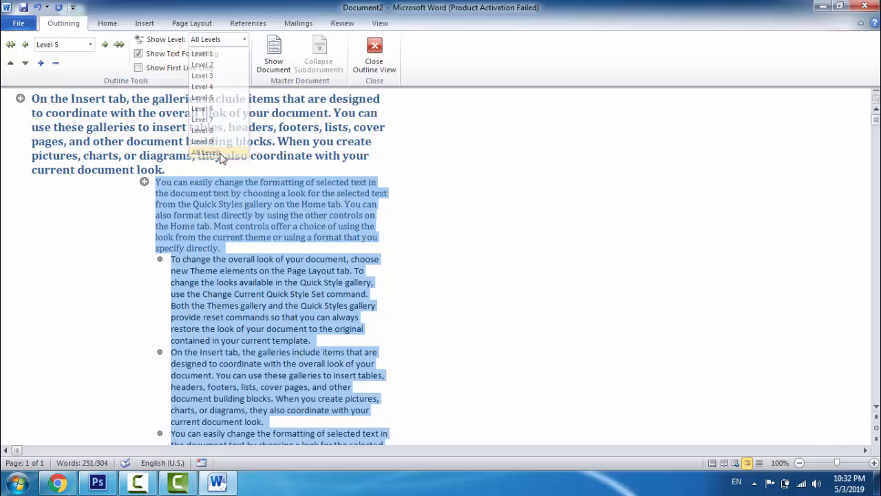
left_click(245, 40)
left_click(136, 267)
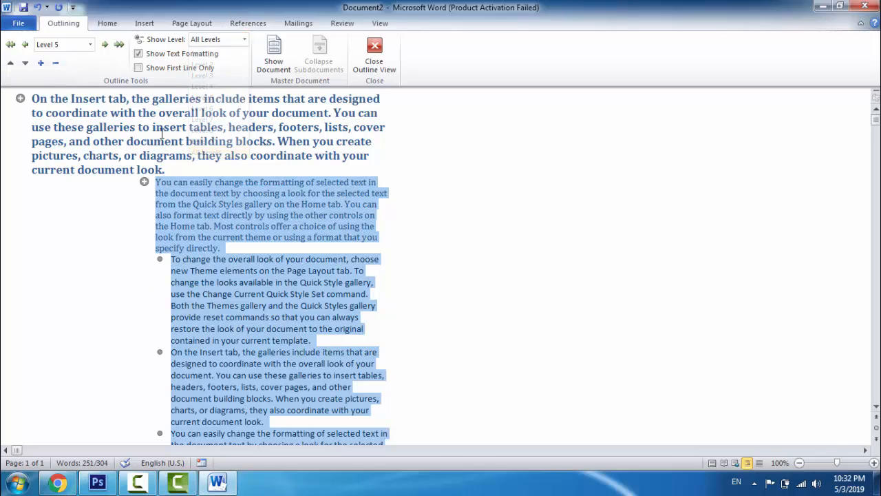
- Compare the outline with text formatting hidden and shown, and with body paragraphs limited to their first line and in full
left_click(139, 54)
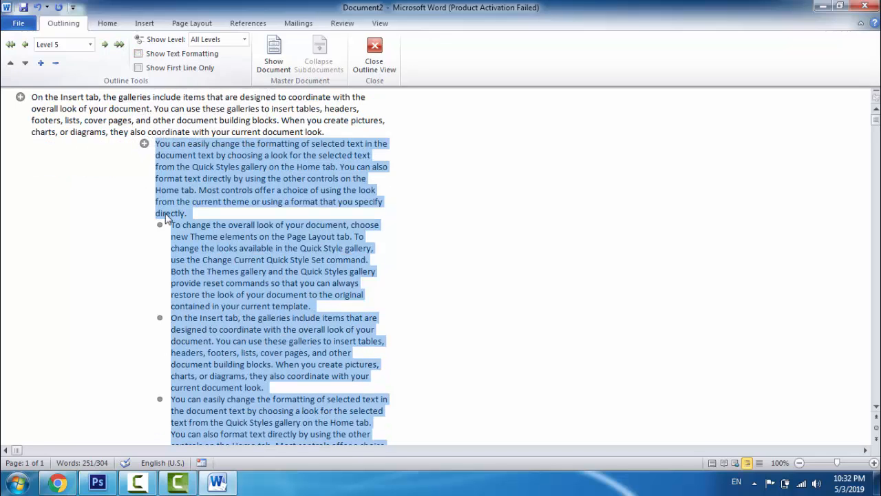
scroll(153, 226, "down", 3)
scroll(157, 223, "up", 3)
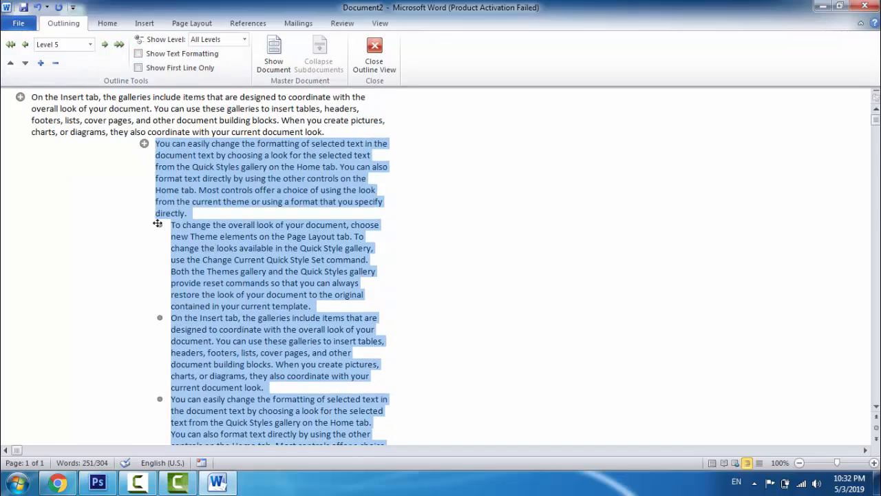
left_click(139, 54)
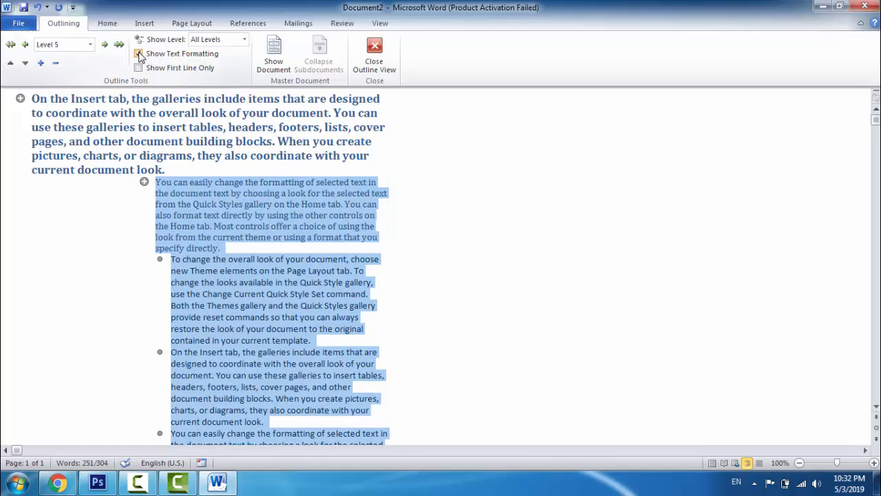
left_click(139, 54)
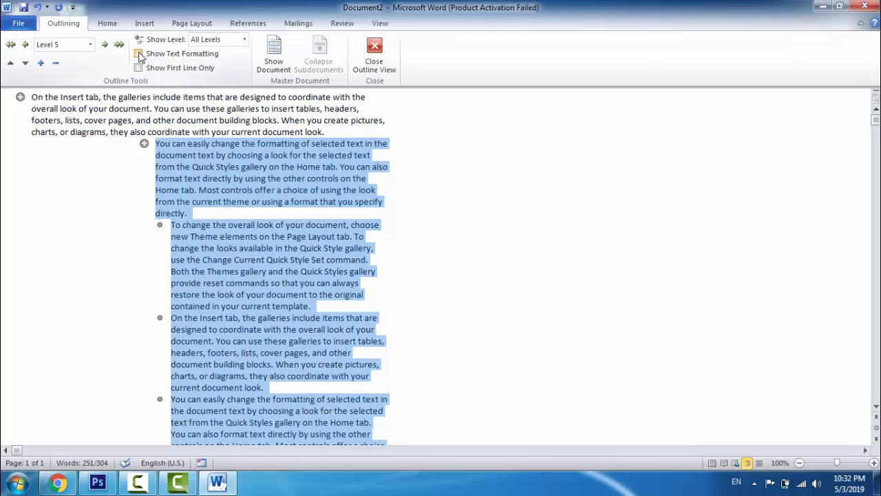
left_click(139, 55)
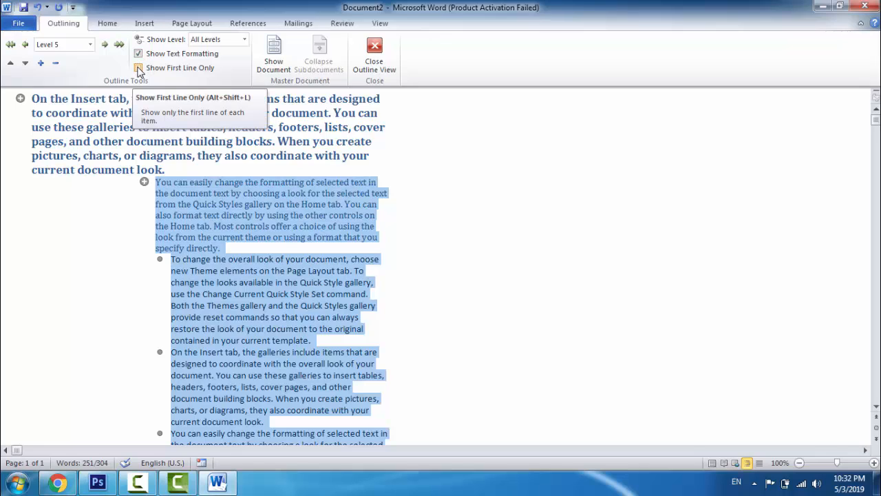
left_click(139, 68)
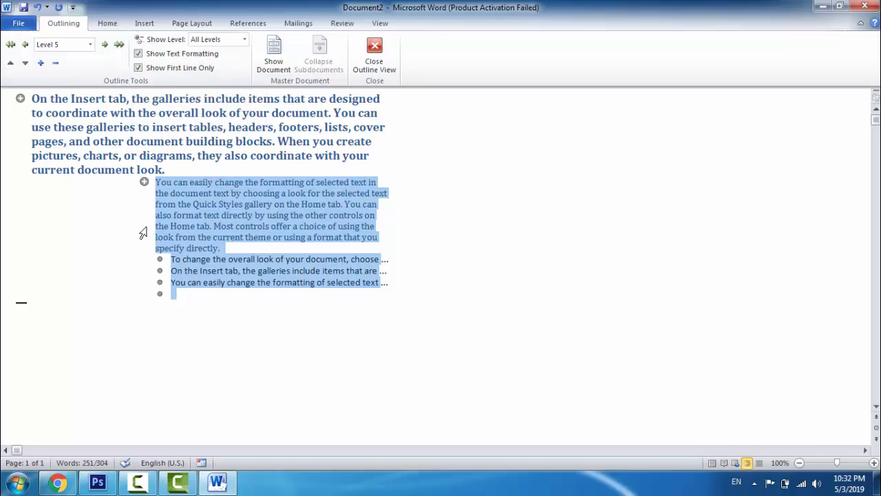
left_click(139, 68)
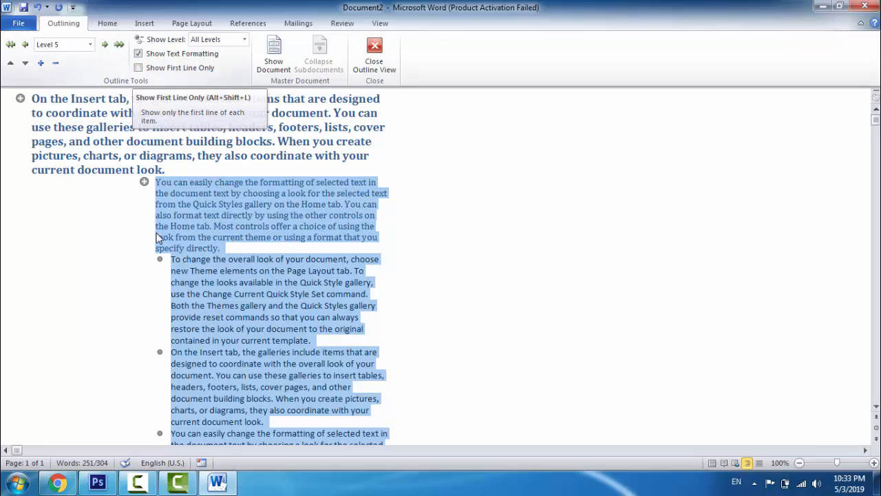
- Reveal the master document commands for the outline and close Outline view
left_click(280, 62)
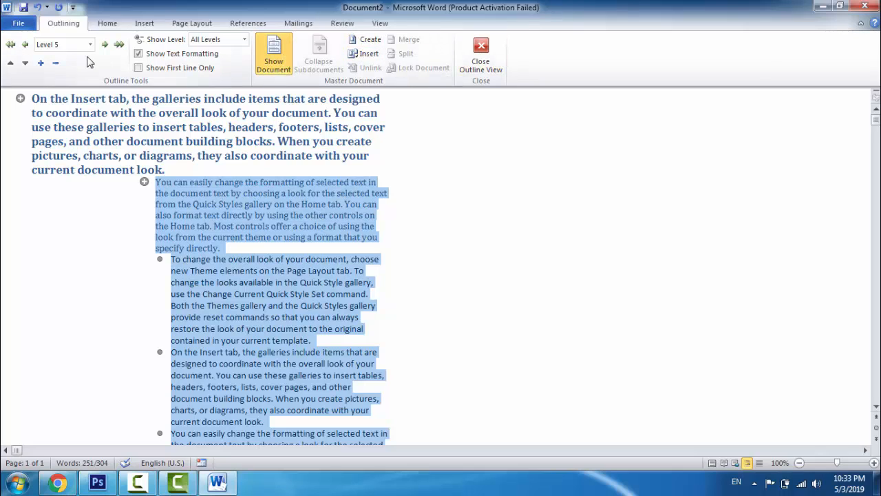
left_click(482, 63)
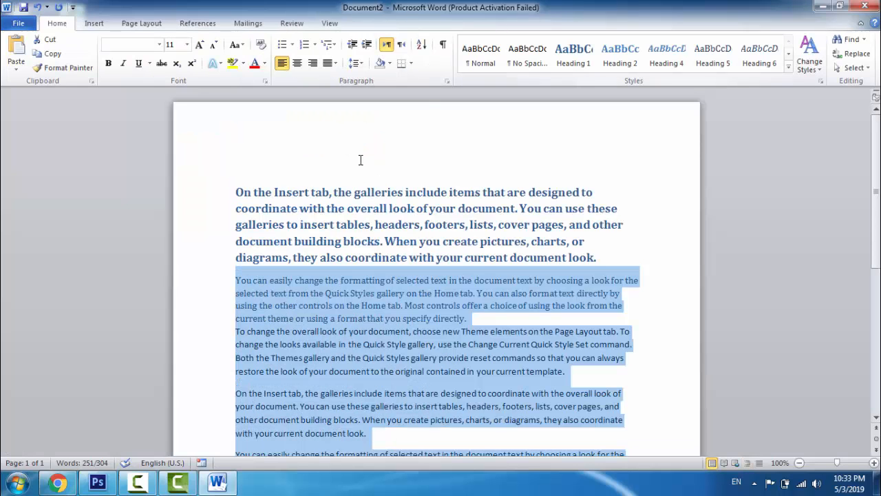
- Examine the document in Draft view, then return it to Print Layout
left_click(328, 25)
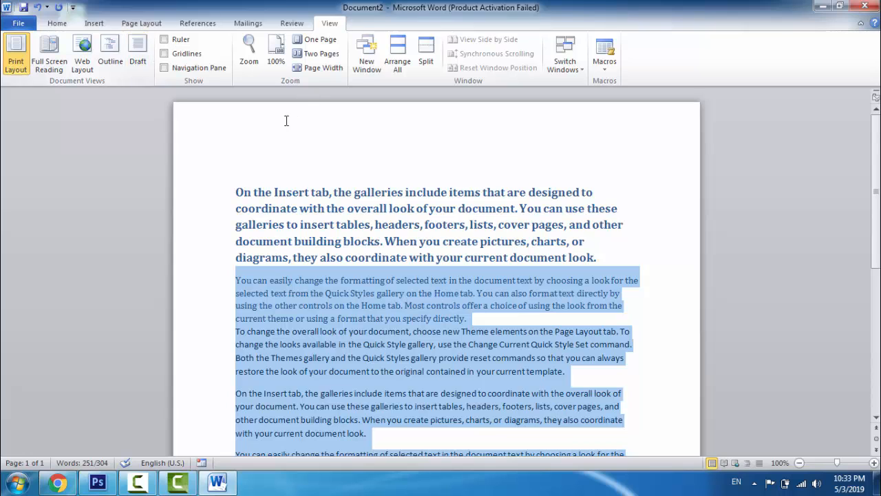
left_click(137, 48)
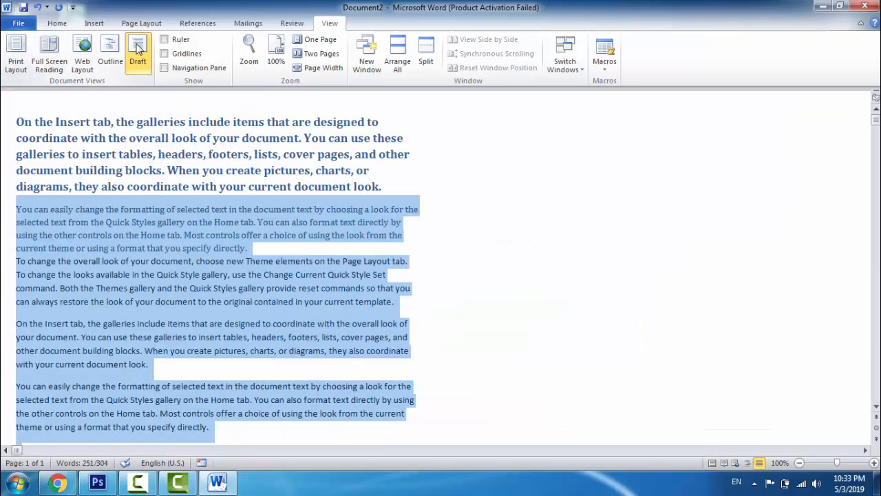
scroll(141, 230, "down", 5)
scroll(141, 230, "up", 5)
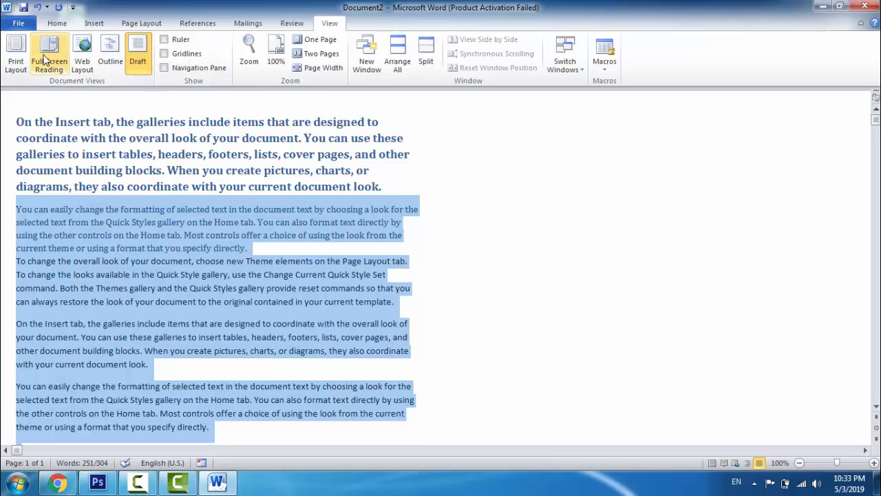
left_click(16, 56)
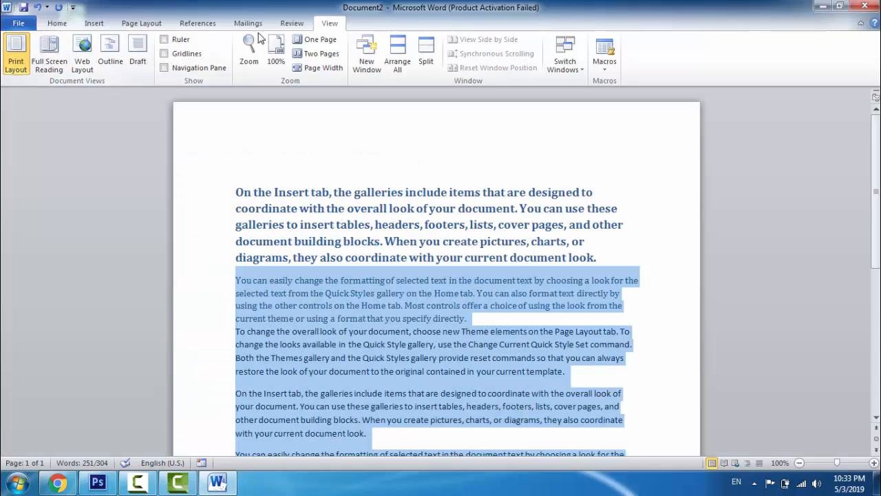
- Show the ruler, gridlines and Navigation Pane in turn to examine each one, and hide all three again
left_click(181, 43)
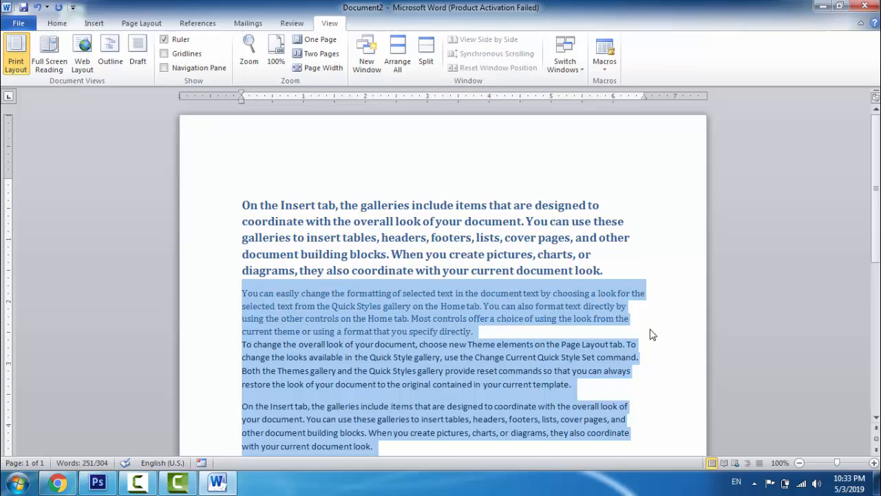
left_click(164, 55)
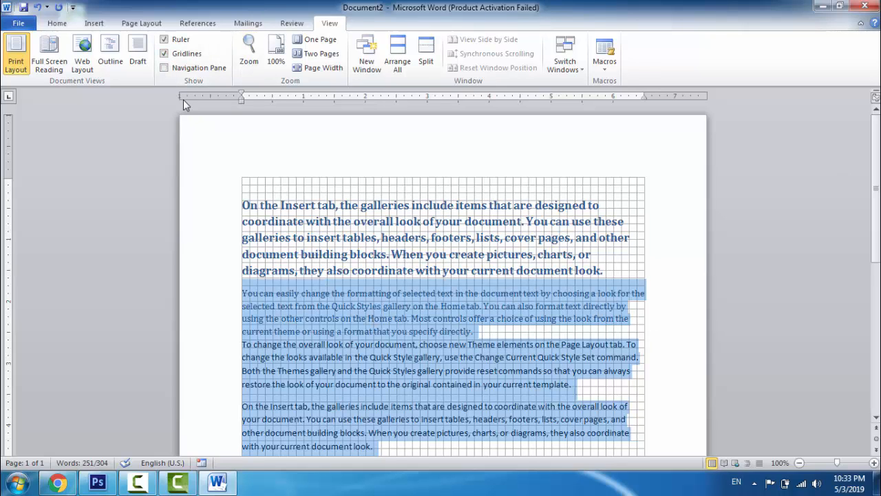
left_click(164, 54)
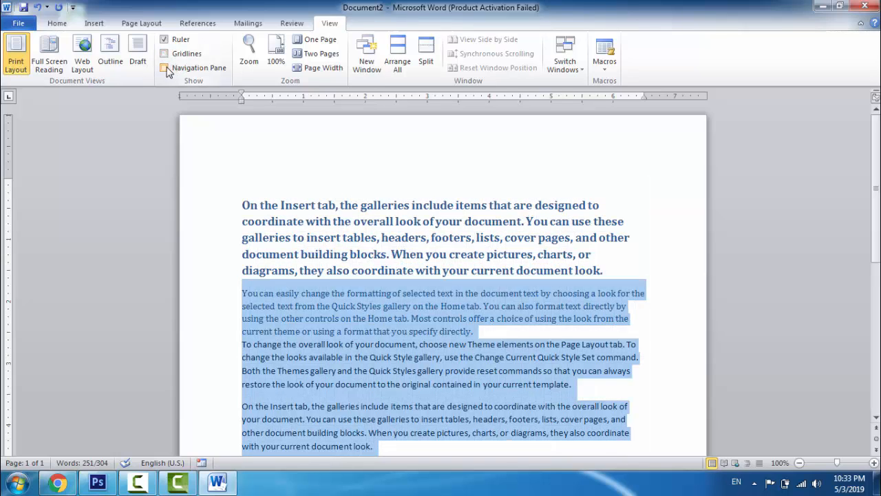
left_click(166, 70)
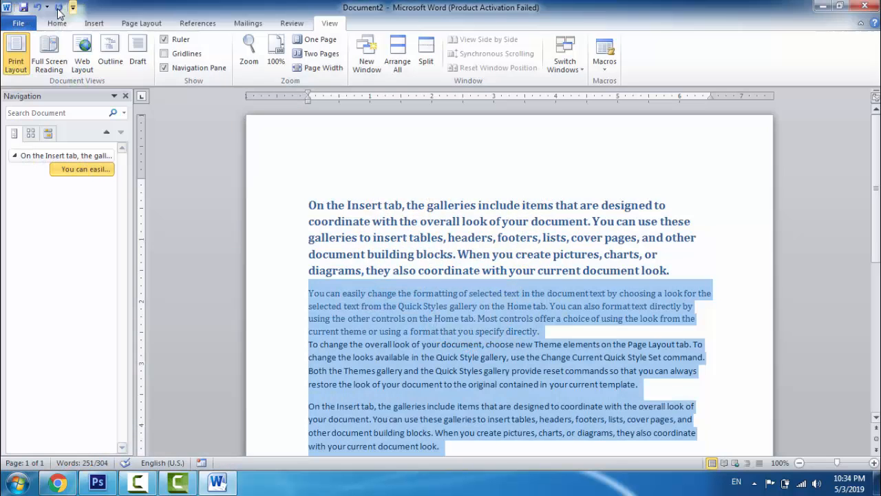
left_click(165, 67)
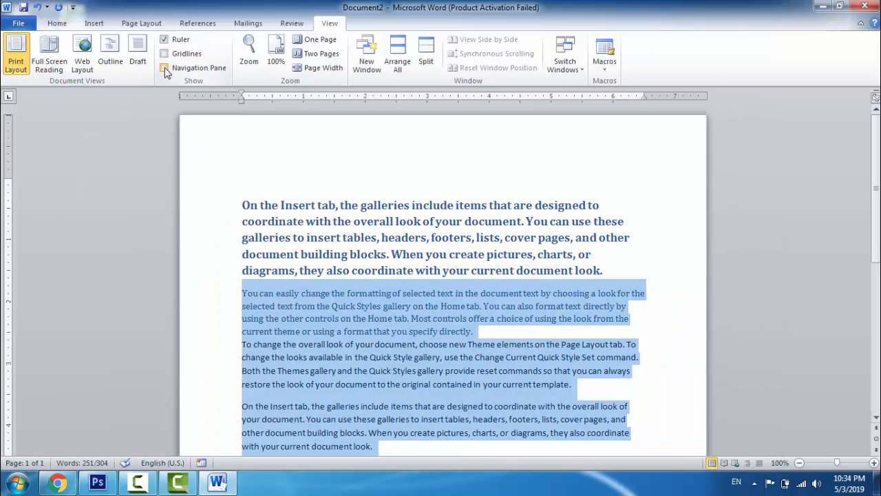
left_click(164, 40)
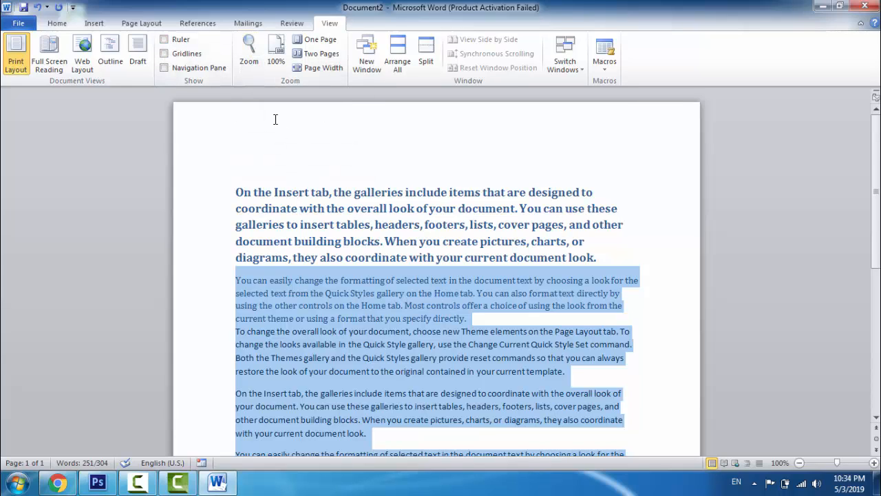
- View the document at the preset 75% zoom and restore the zoom to 100%
left_click(248, 61)
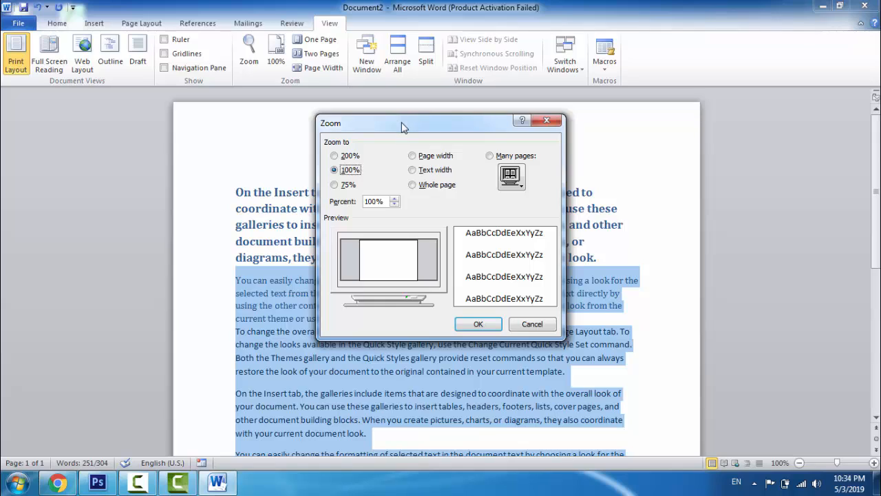
left_click_drag(401, 122, 385, 121)
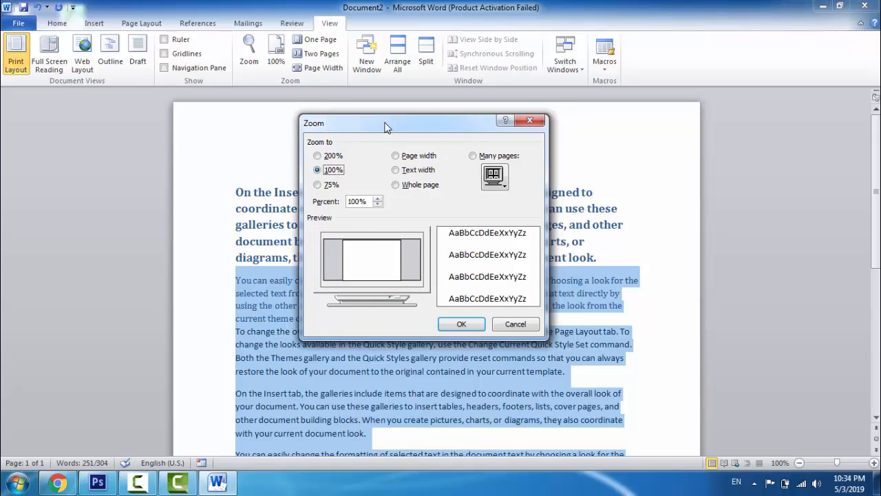
left_click(318, 185)
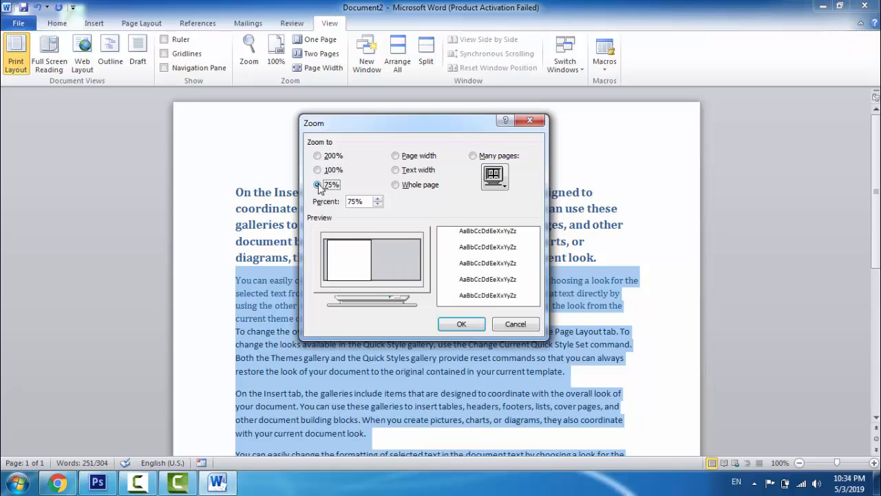
left_click(451, 321)
left_click(253, 63)
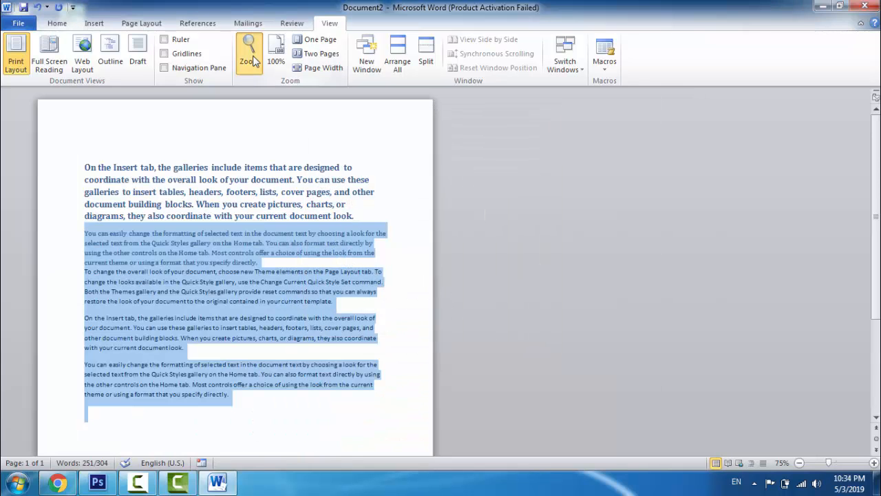
left_click(317, 170)
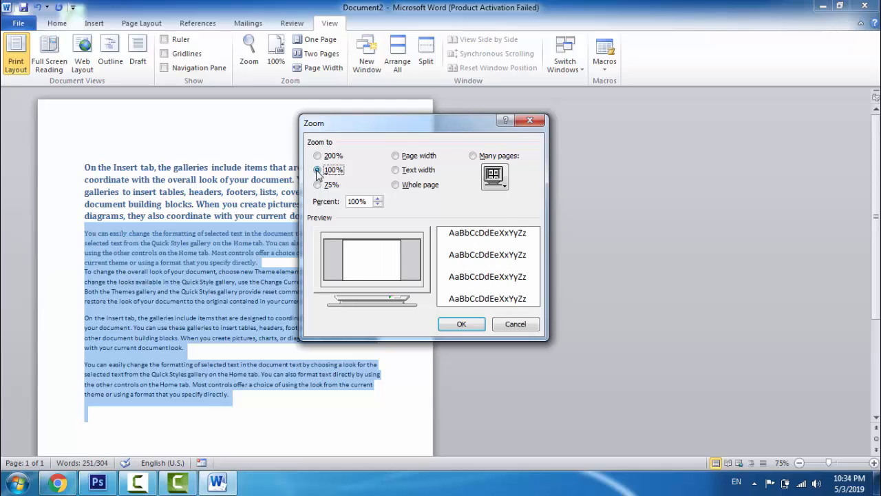
left_click(458, 323)
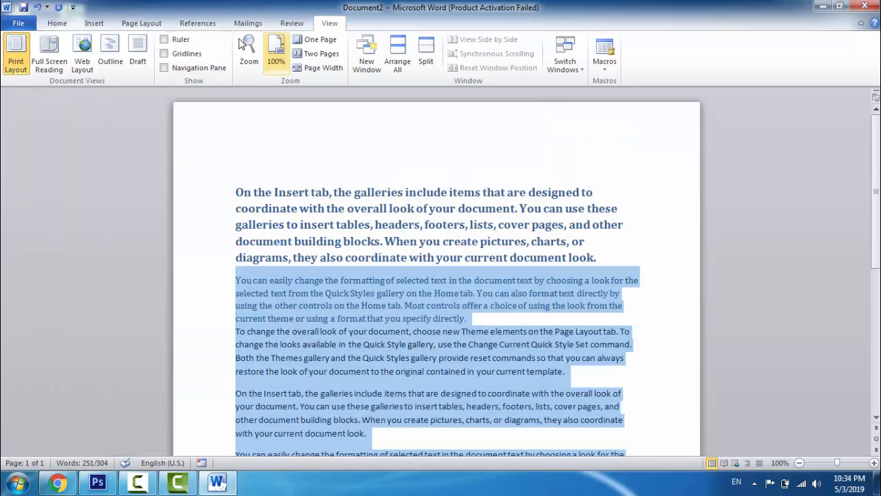
- Examine the document at the preset 200% zoom and set the zoom back to 100%
left_click(250, 55)
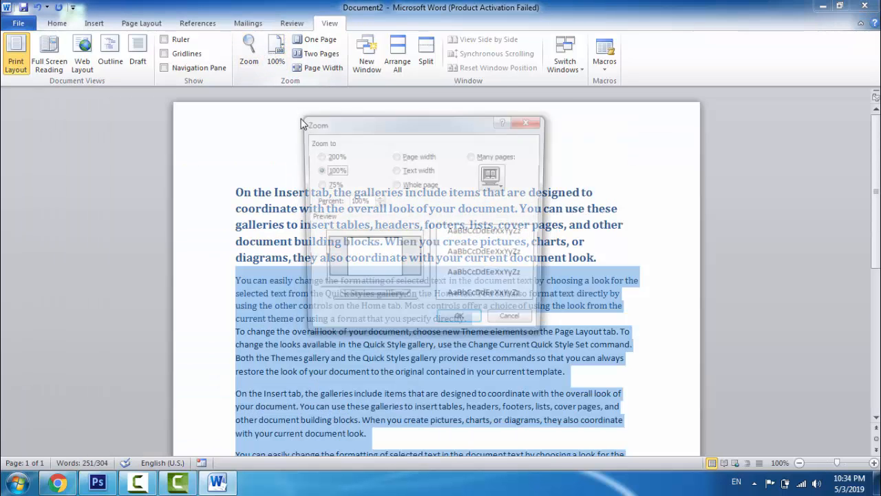
left_click(318, 155)
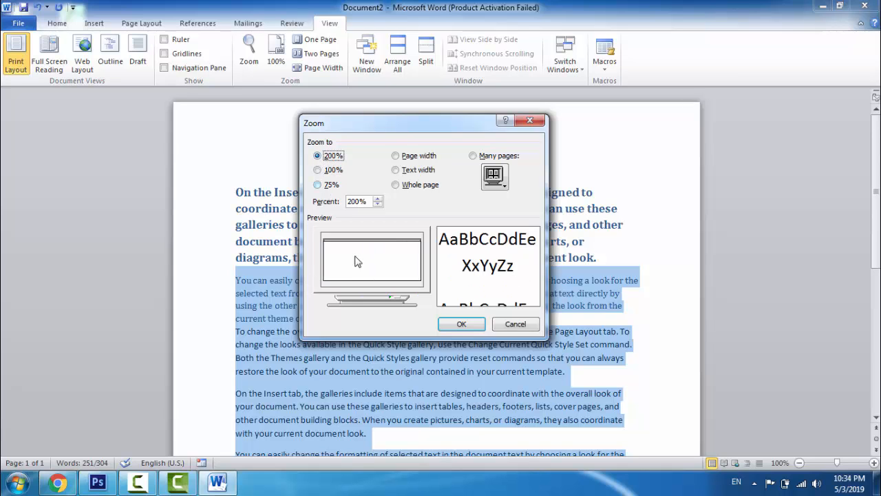
left_click(457, 325)
scroll(406, 270, "down", 12)
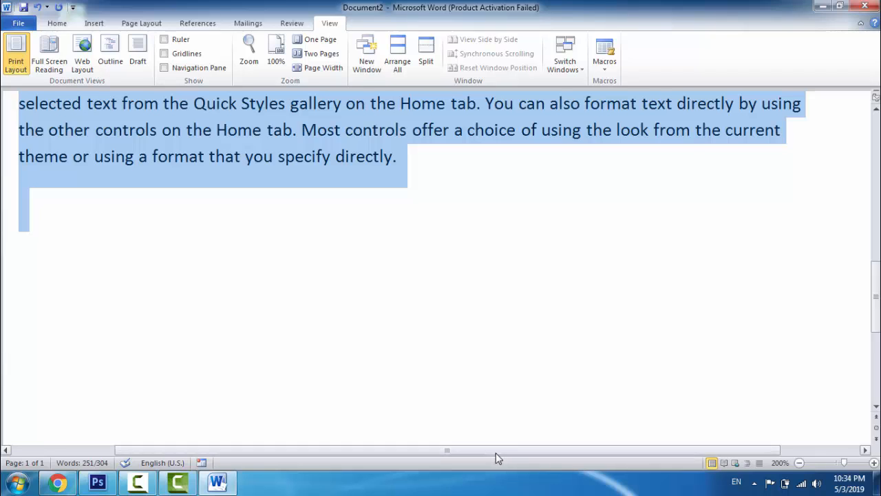
left_click_drag(497, 452, 392, 451)
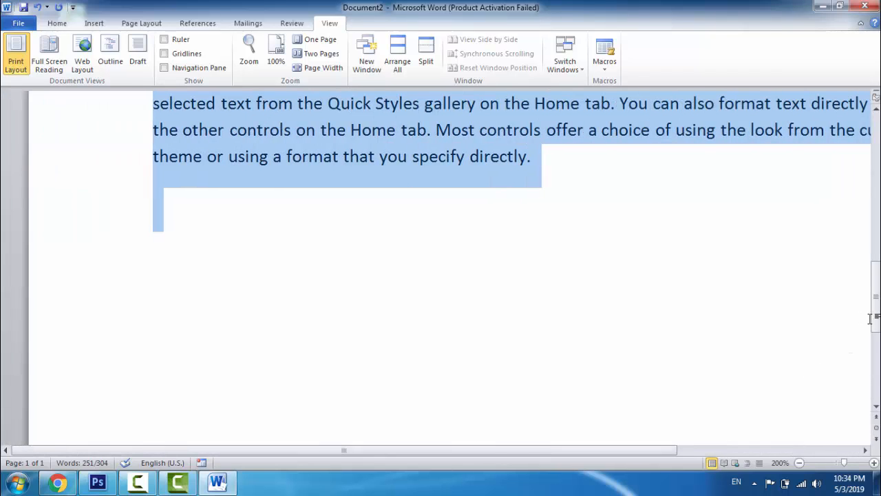
scroll(872, 314, "up", 5)
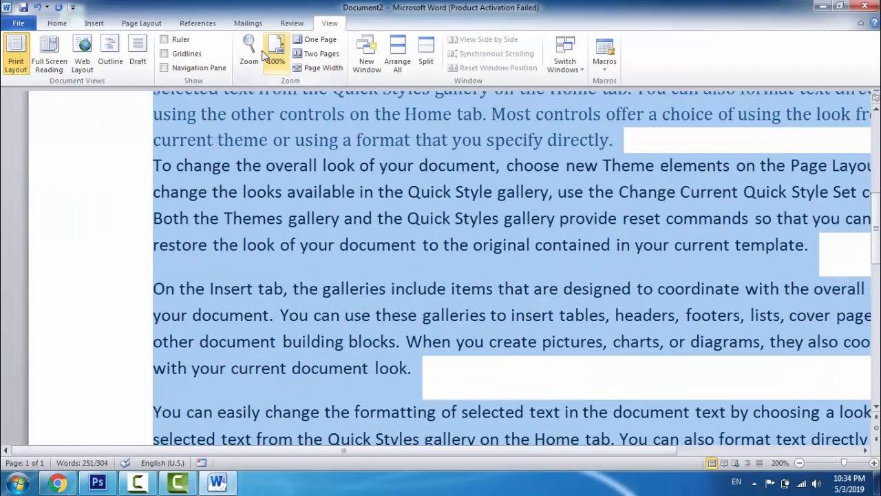
left_click(249, 51)
left_click(332, 170)
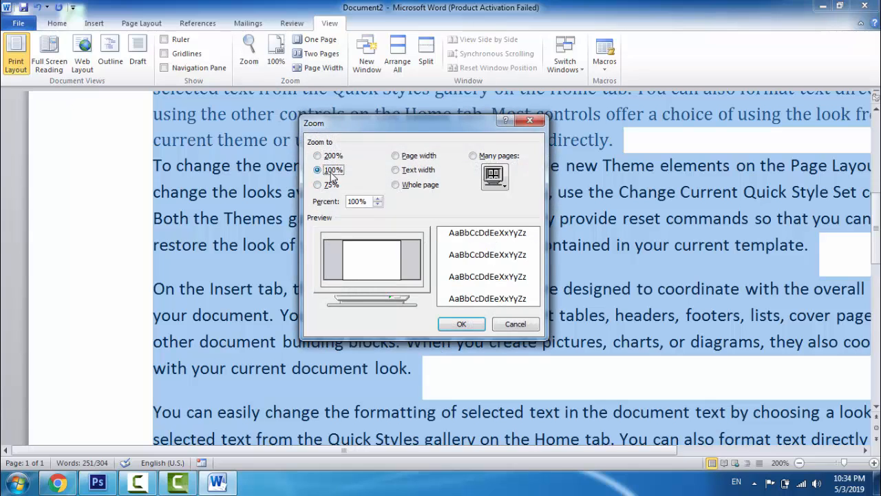
left_click(457, 325)
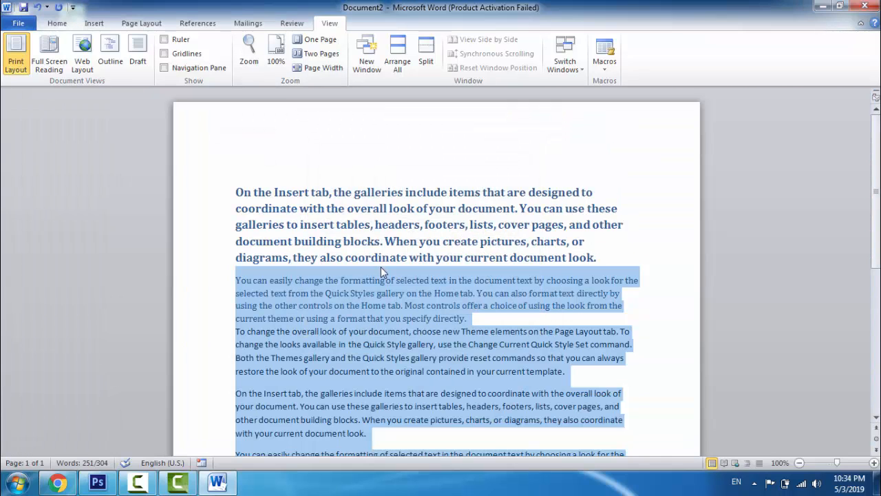
- Zoom the page in 10% increments down to 70%, up to 110%, down to 80% and back to 100% to compare the sizes
scroll(381, 266, "down", 2)
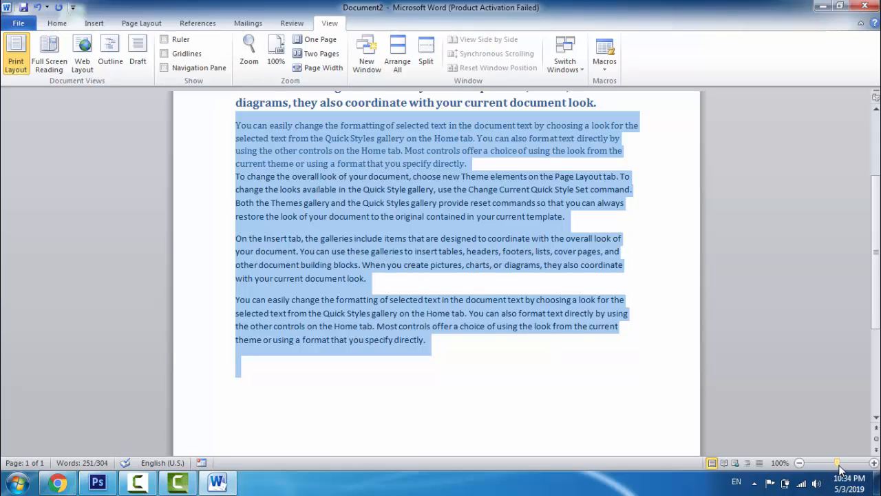
left_click(799, 463)
left_click(799, 463)
left_click(798, 463)
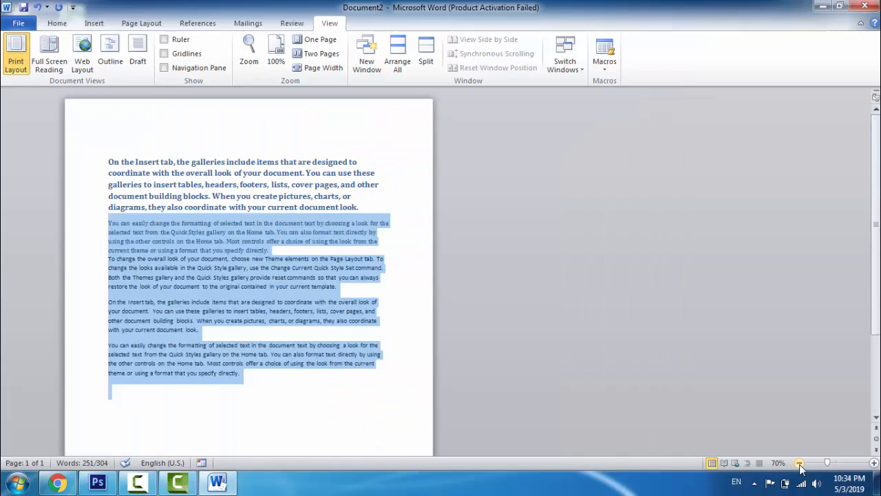
left_click(874, 463)
left_click(874, 462)
left_click(874, 462)
left_click(873, 463)
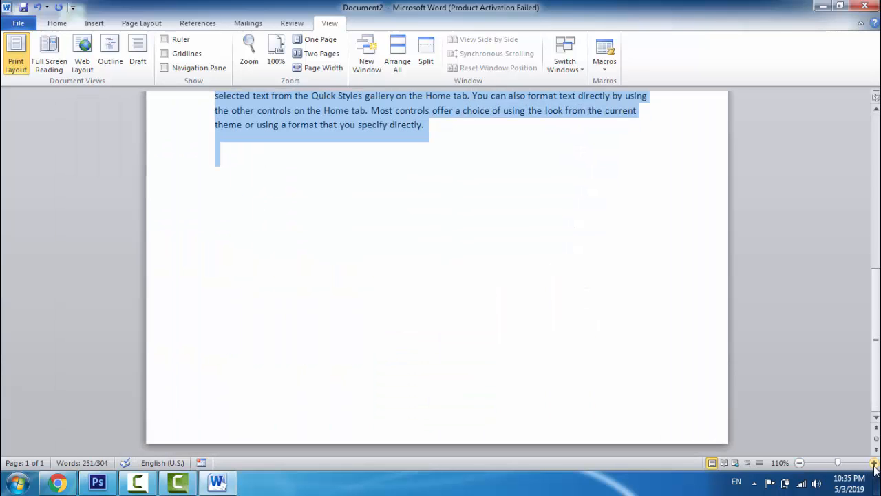
left_click(799, 462)
left_click(799, 462)
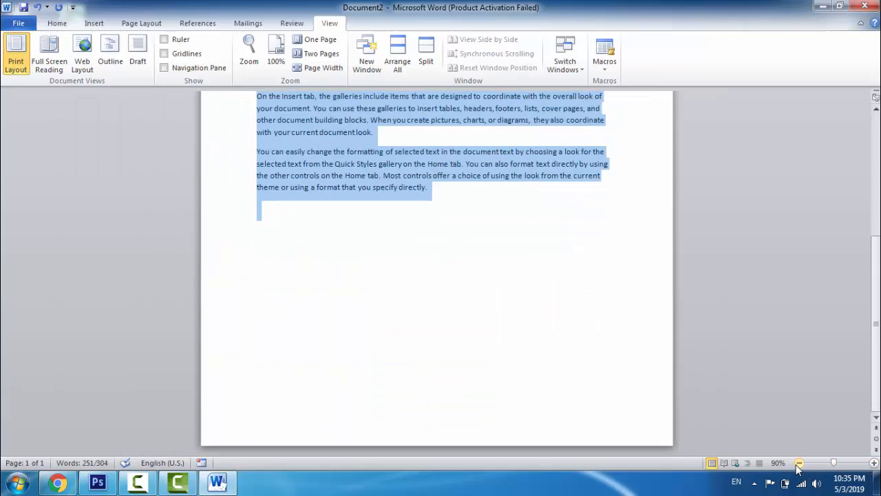
left_click(799, 462)
left_click(874, 462)
left_click(873, 463)
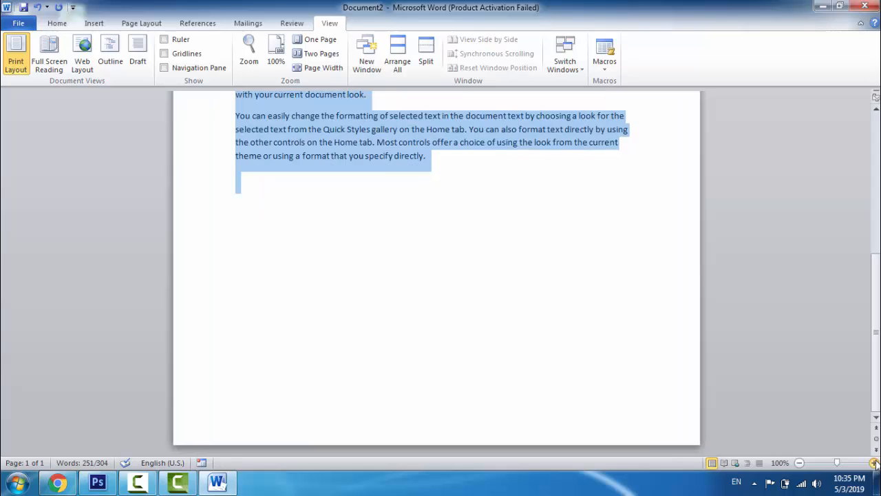
scroll(551, 338, "up", 4)
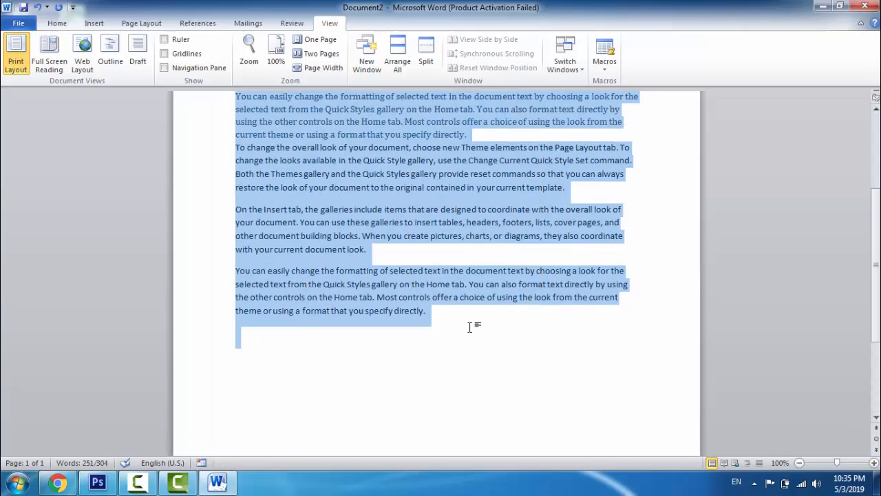
- Compare the One Page and Two Pages zoom options, and fit the document to Page Width
left_click(311, 42)
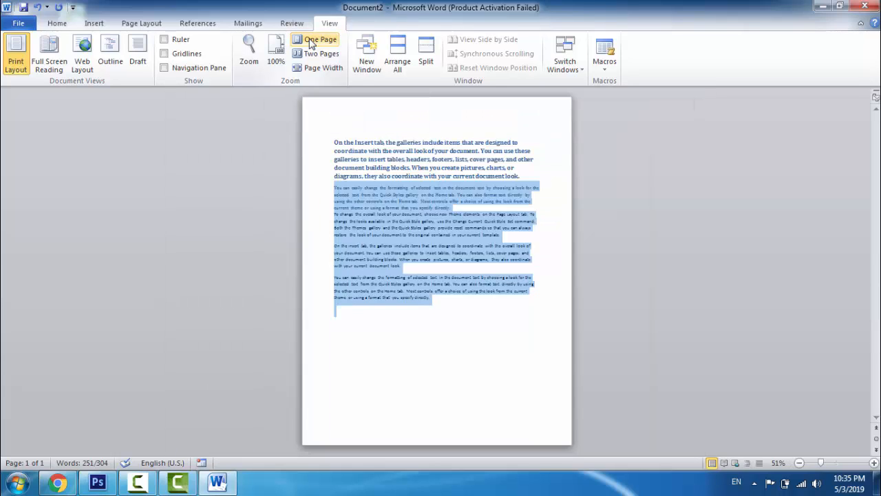
left_click(311, 55)
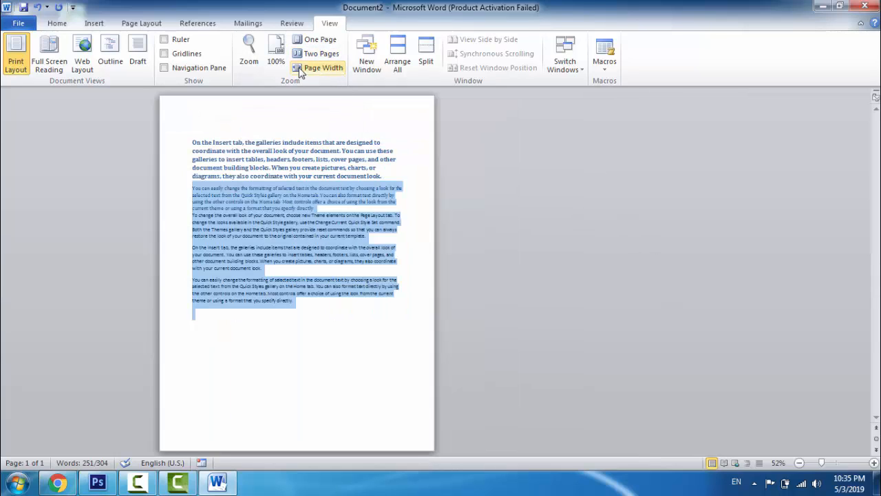
left_click(322, 69)
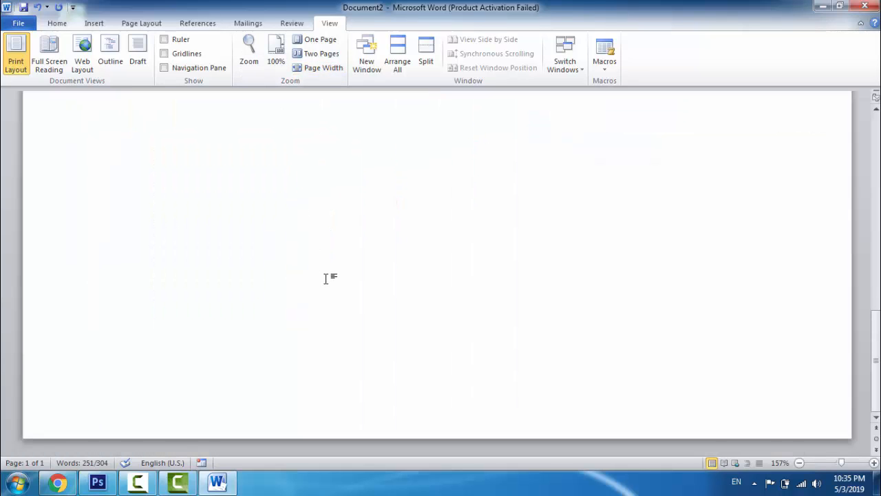
scroll(326, 278, "up", 4)
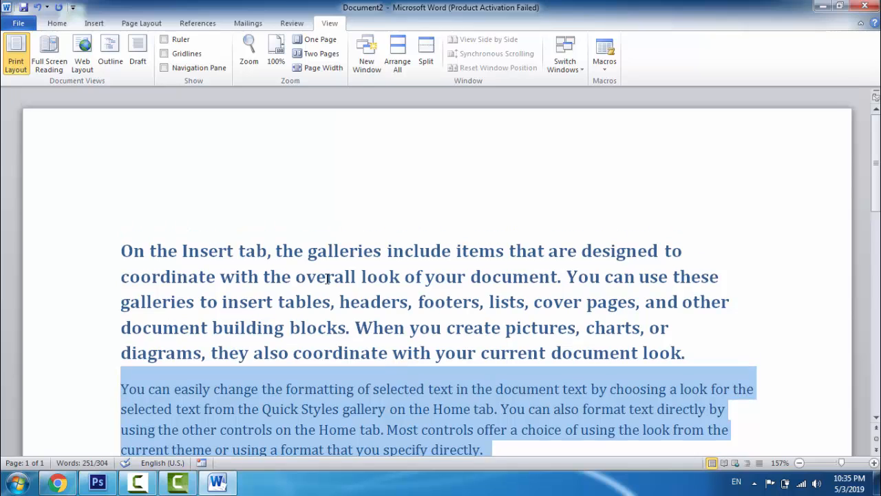
- Compare the One Page and Two Pages zoom options again and restore the document to 100% zoom
left_click(319, 39)
left_click(315, 53)
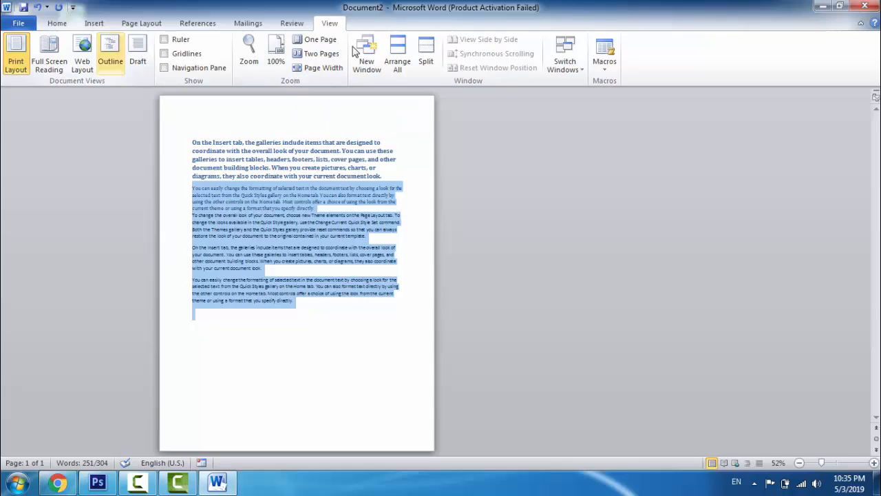
left_click(274, 47)
scroll(342, 187, "up", 8)
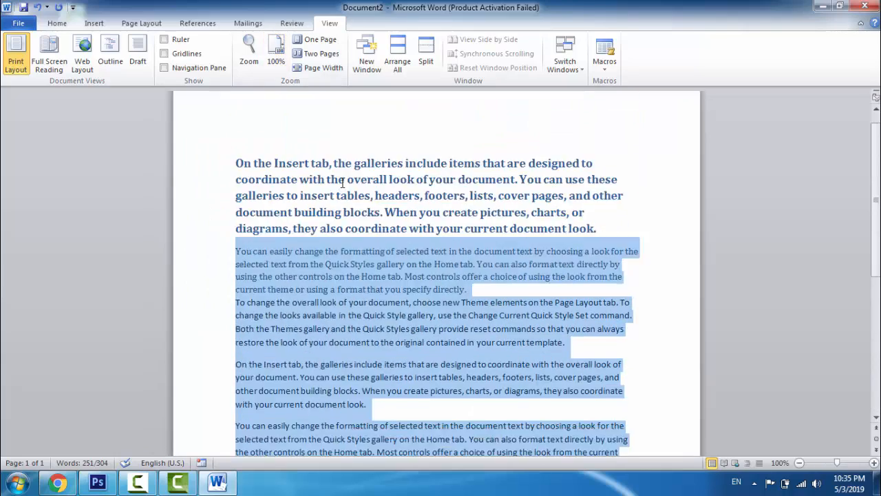
- Open two additional windows of the same document and bring the Document2:3 window to the front
left_click(368, 55)
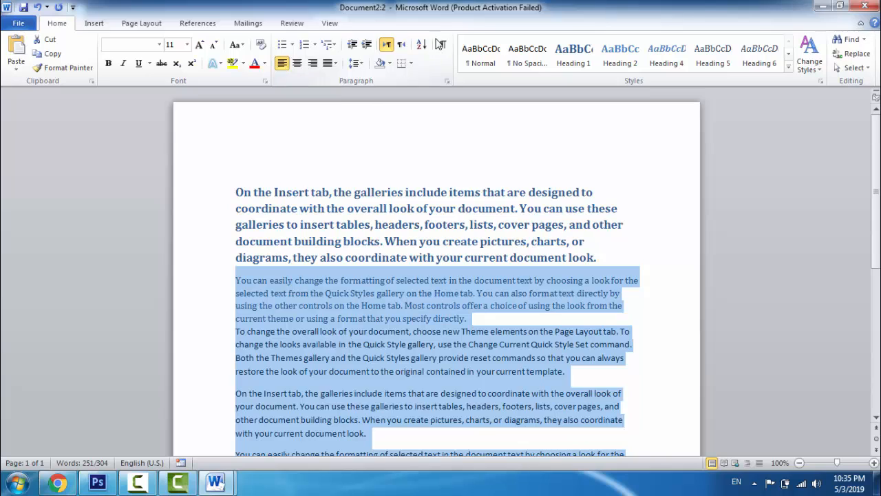
left_click(330, 23)
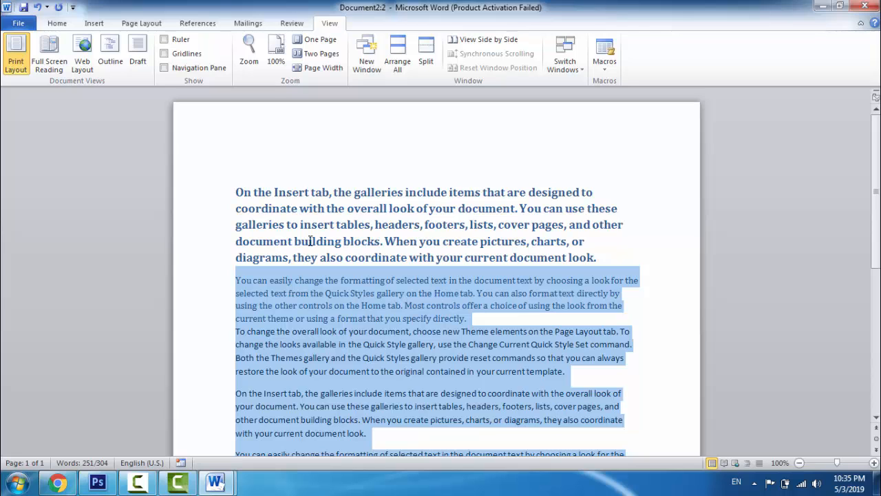
mouse_move(234, 484)
left_click(367, 59)
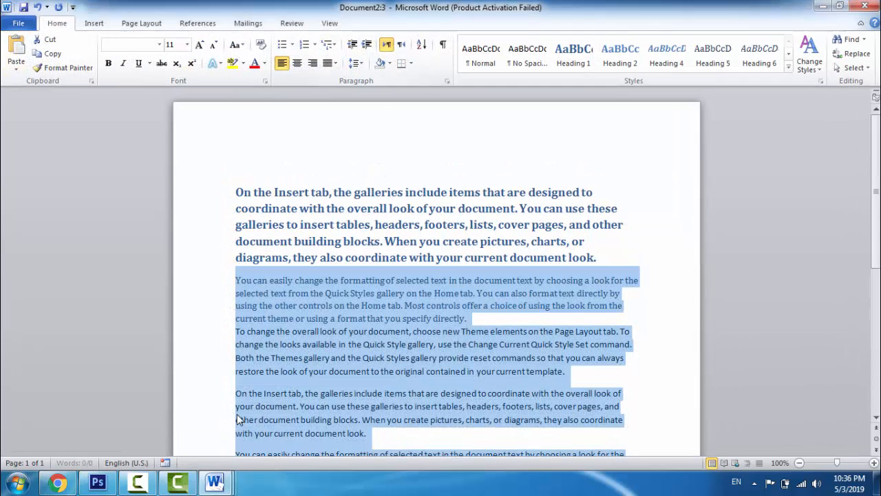
mouse_move(216, 484)
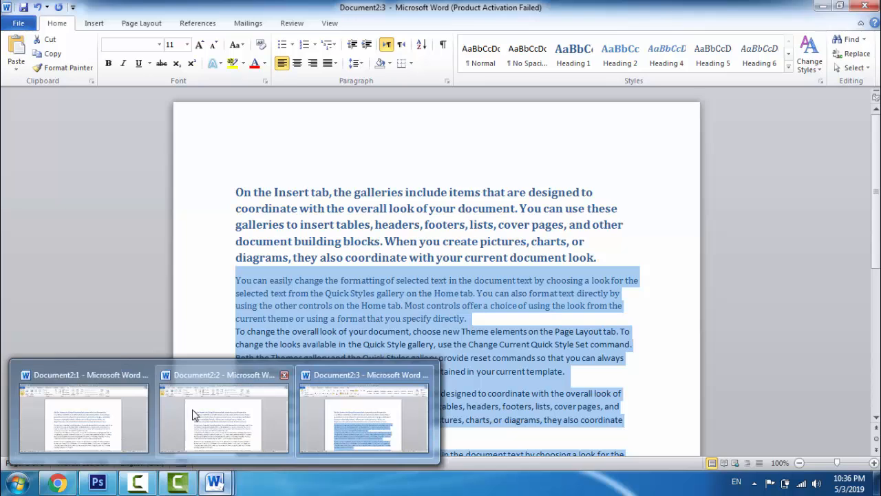
mouse_move(291, 410)
left_click(364, 416)
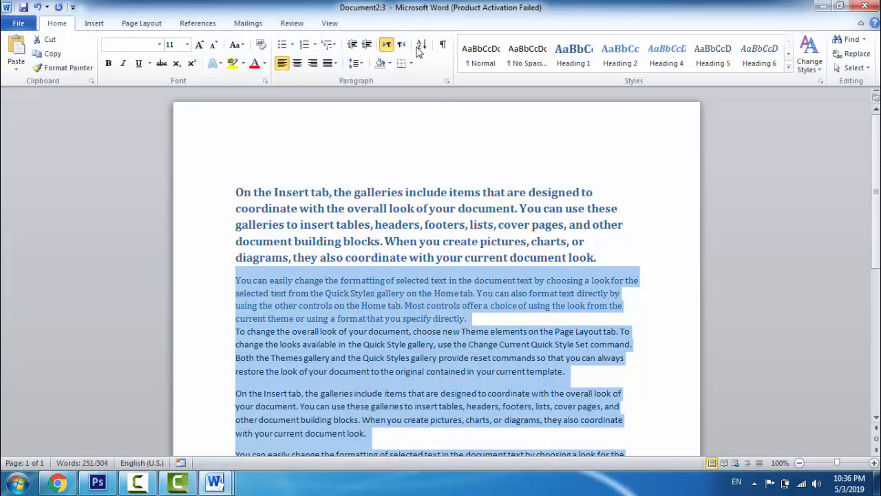
- Arrange all three document windows on the screen and scroll through the tiled copies independently
left_click(329, 23)
left_click(398, 62)
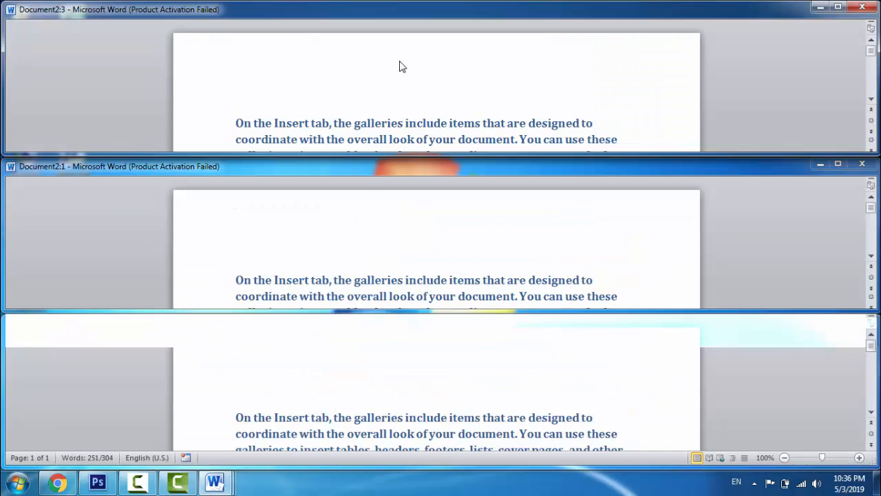
scroll(359, 256, "down", 4)
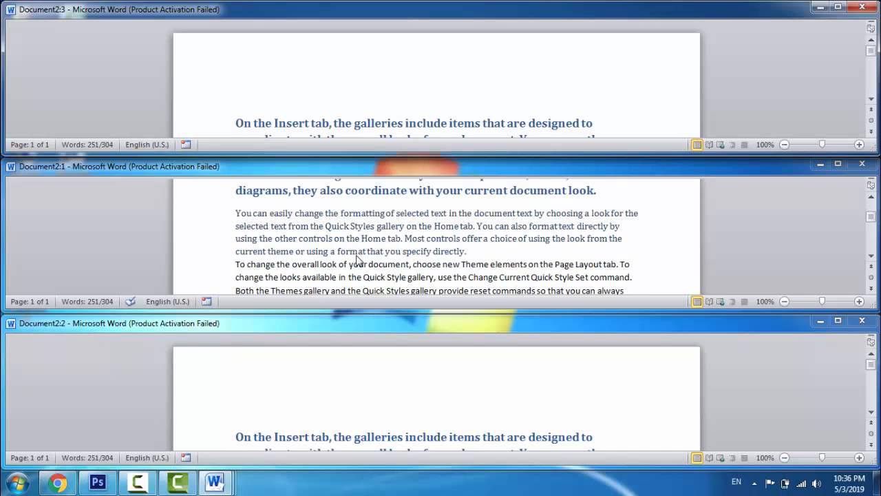
scroll(456, 413, "down", 4)
scroll(456, 409, "up", 4)
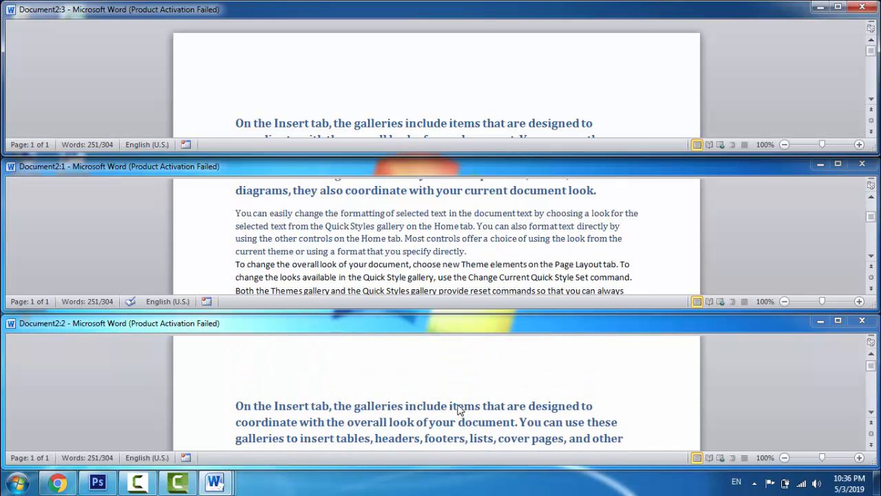
scroll(508, 222, "up", 5)
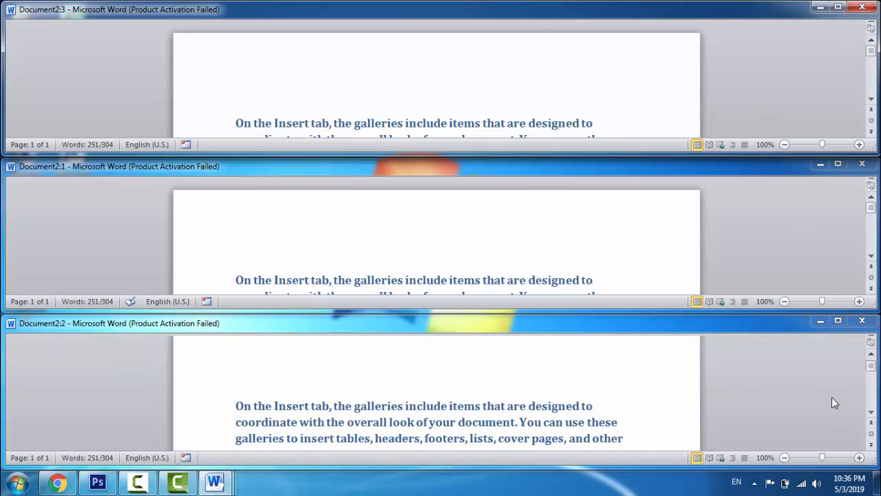
- Close the tiled Document2:2 window and maximize the Document2:1 window
left_click(863, 322)
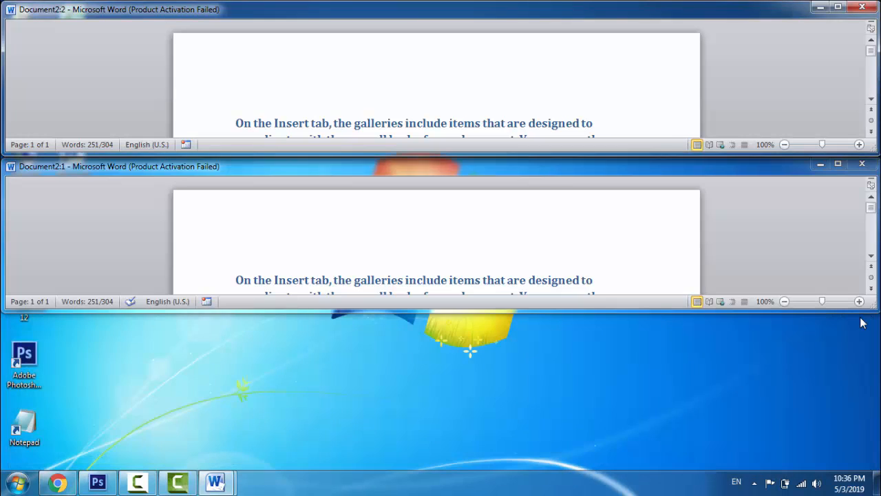
left_click(838, 164)
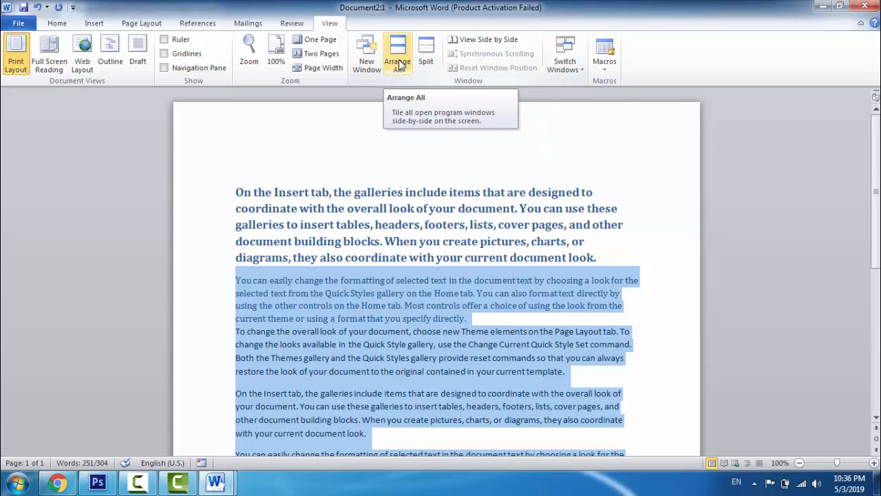
- Split the document window below the second paragraph and scroll the lower pane through the remaining text
left_click(426, 64)
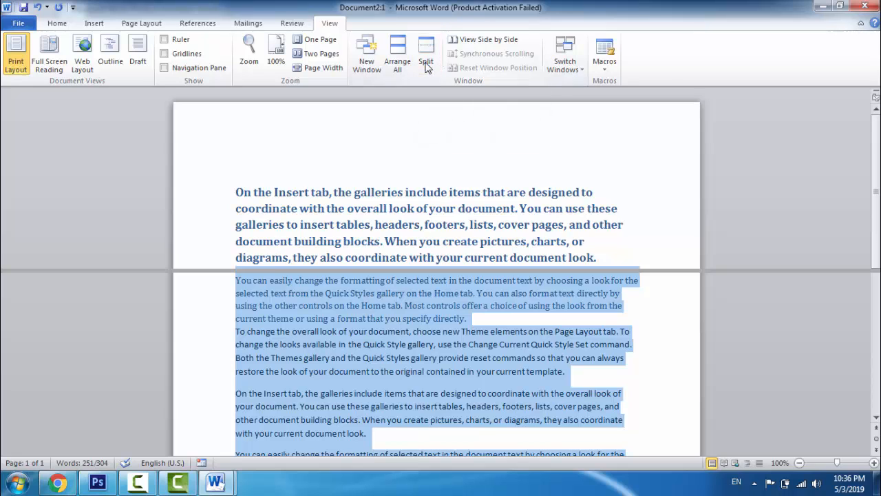
left_click(400, 322)
scroll(420, 341, "up", 2)
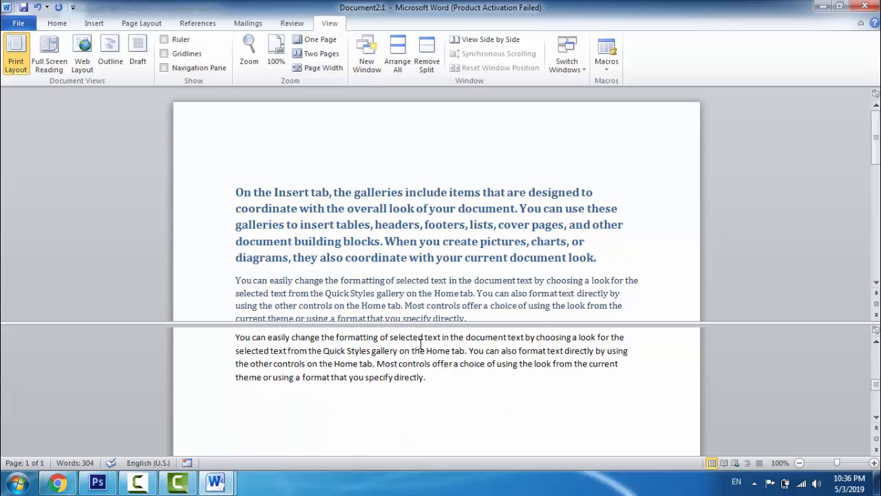
scroll(420, 341, "down", 3)
scroll(420, 341, "up", 1)
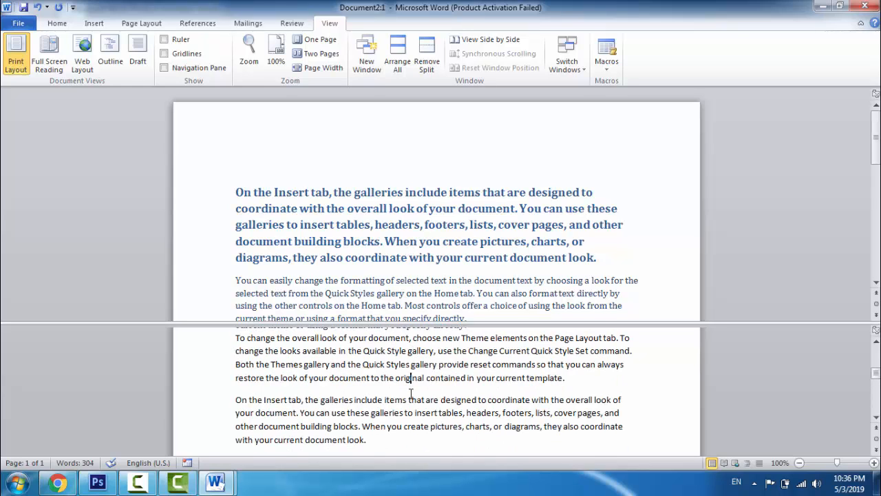
- Place the cursor in the first paragraph of the upper pane and remove the window split
left_click(426, 223)
left_click(426, 223)
left_click(427, 59)
scroll(399, 323, "down", 4)
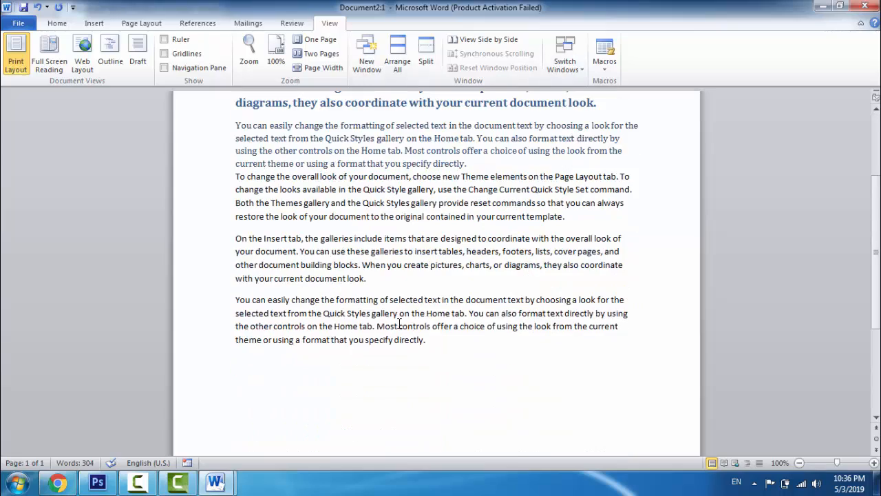
scroll(399, 324, "up", 3)
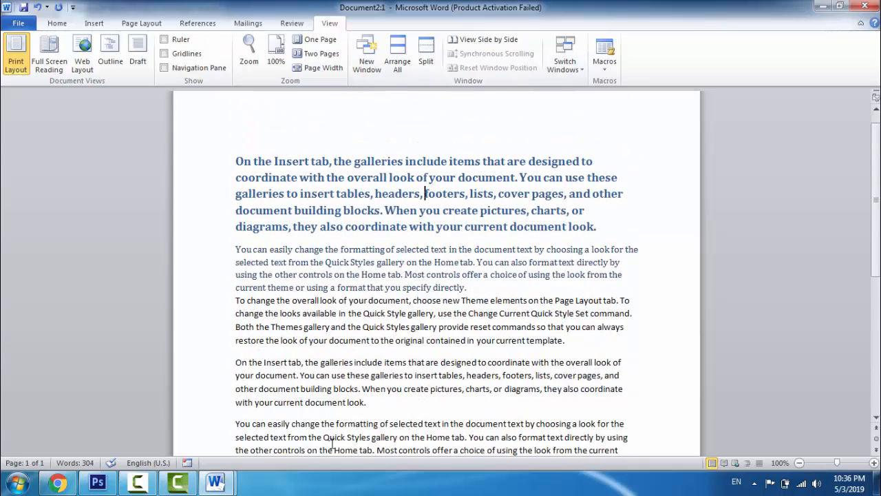
- View the two document windows side by side, activate each one in turn, and maximize Document2:1
left_click(484, 40)
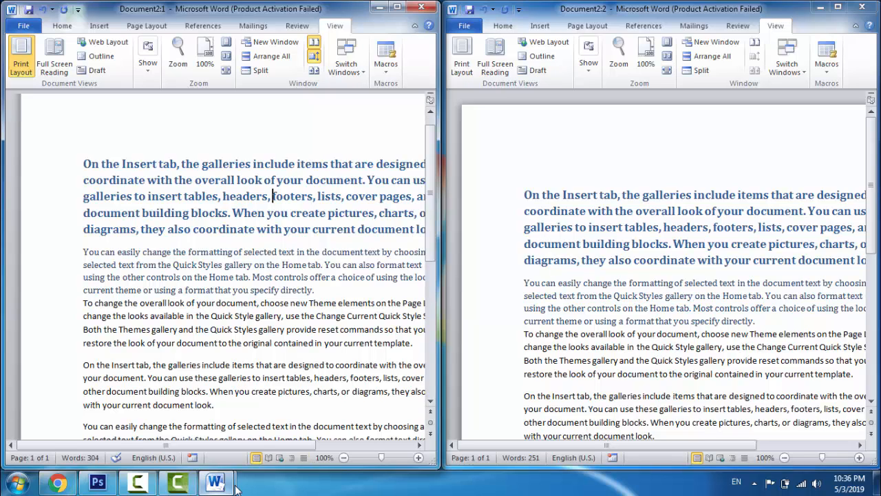
mouse_move(236, 487)
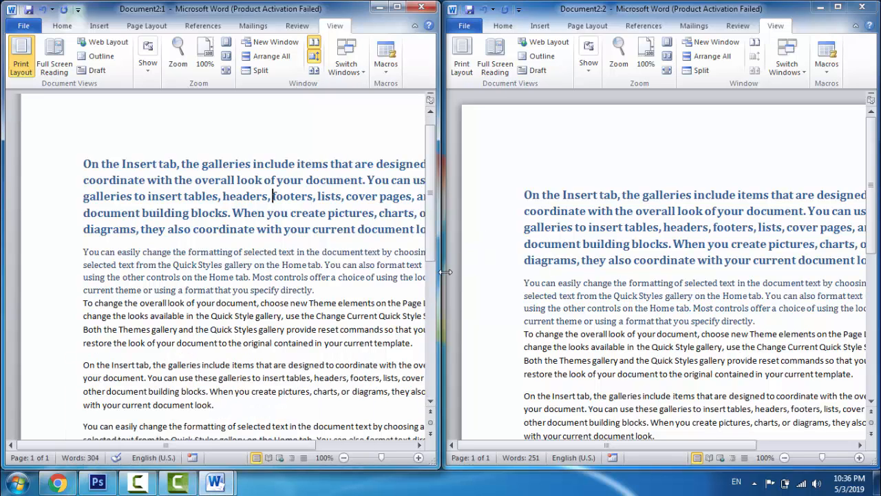
left_click(614, 267)
key("ctrl+shift+End")
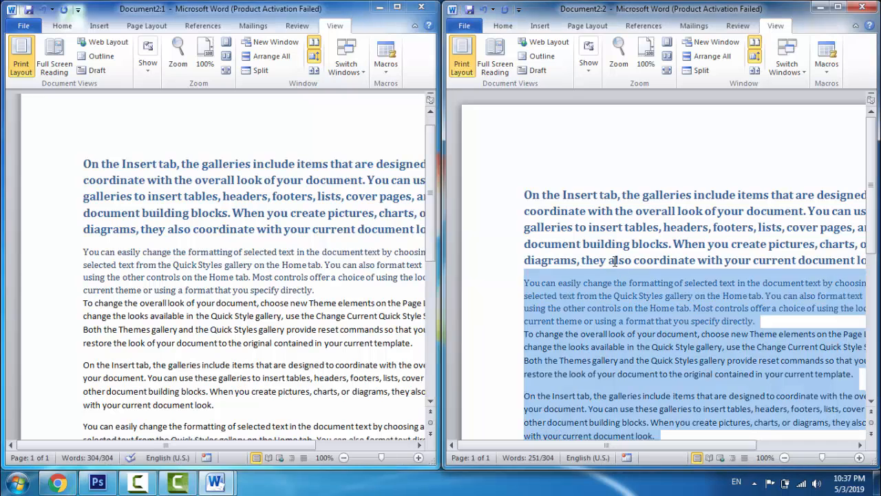
left_click(307, 252)
mouse_move(214, 482)
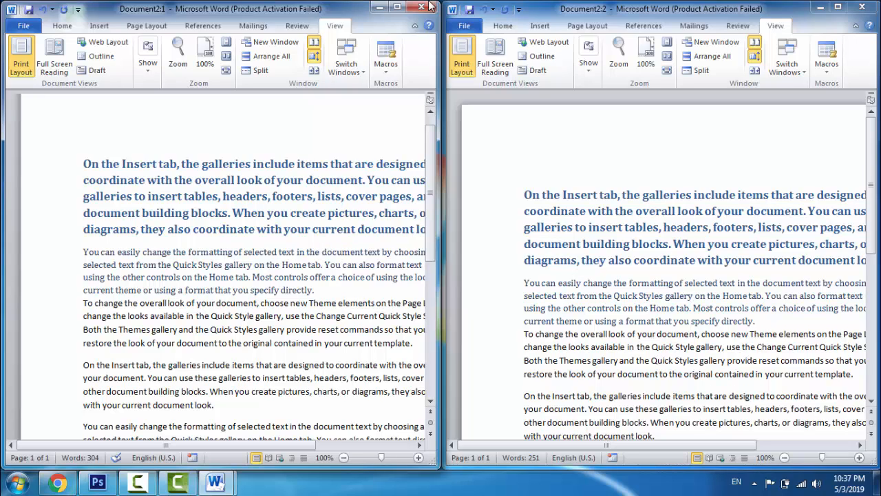
left_click(397, 7)
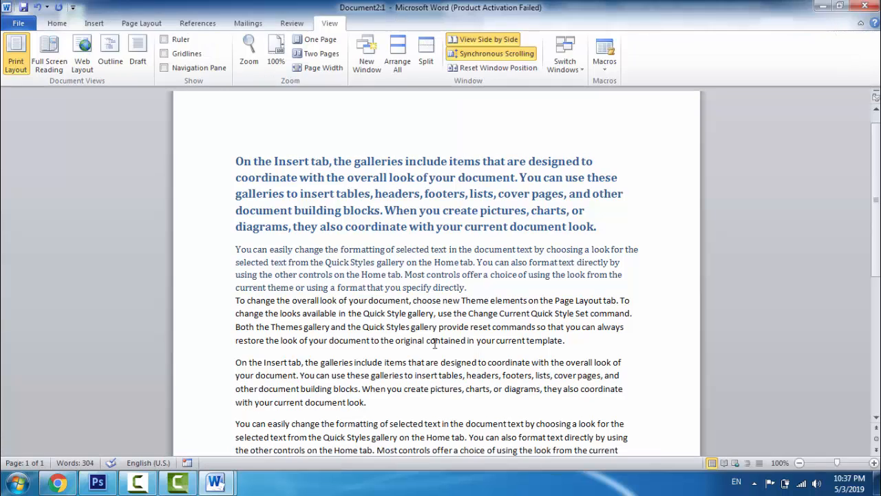
- Reset the position of the side-by-side windows, then maximize Document2:1 and turn off side-by-side viewing
left_click(488, 73)
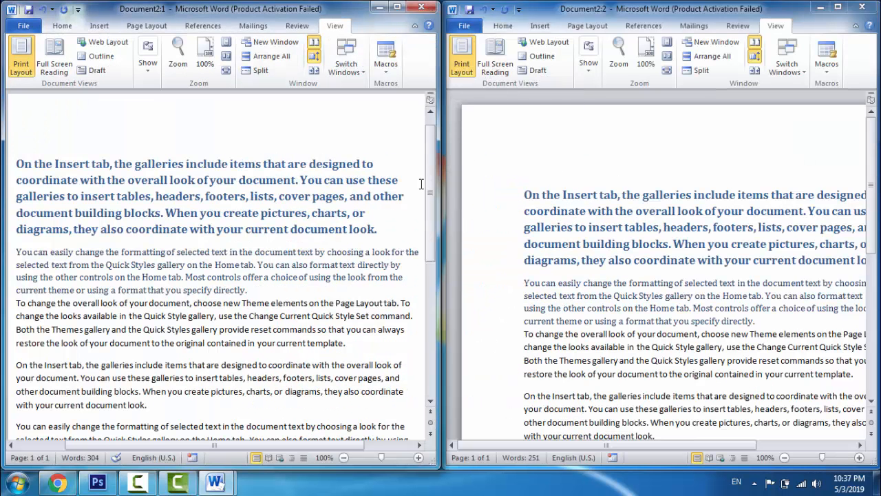
left_click(397, 6)
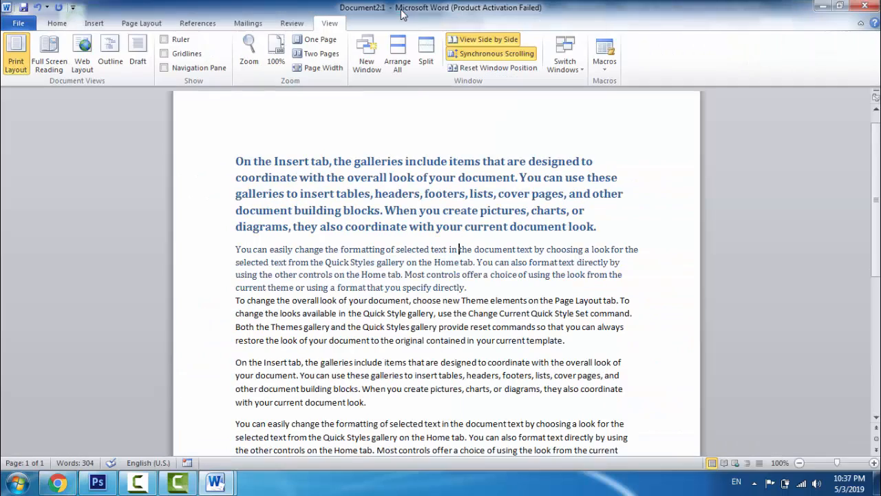
left_click(482, 39)
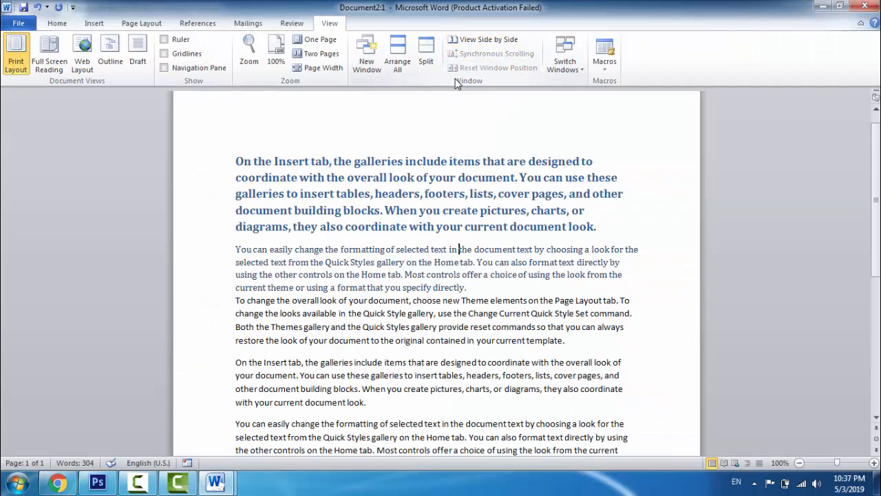
- Switch to the Document2:2 window and maximize it
left_click(569, 62)
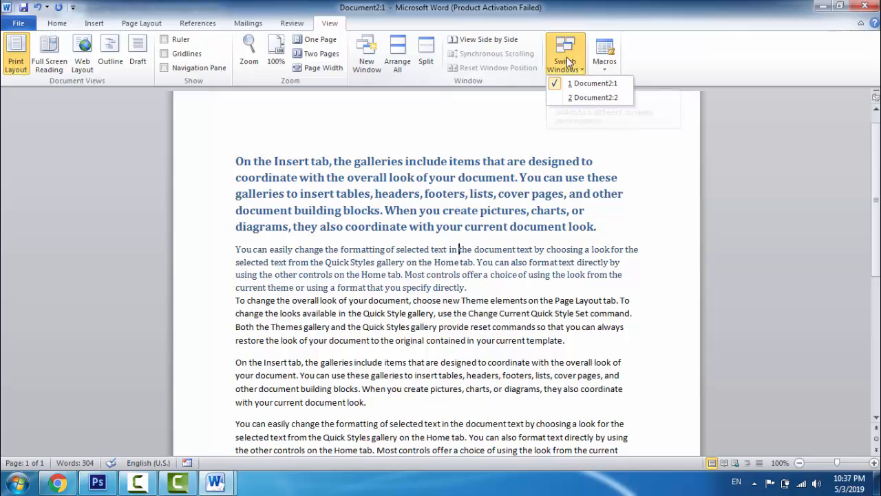
left_click(575, 98)
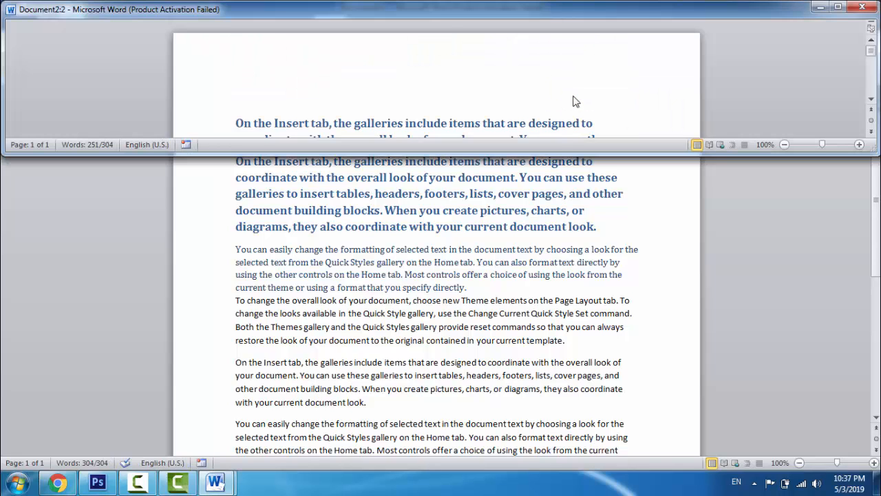
left_click(837, 6)
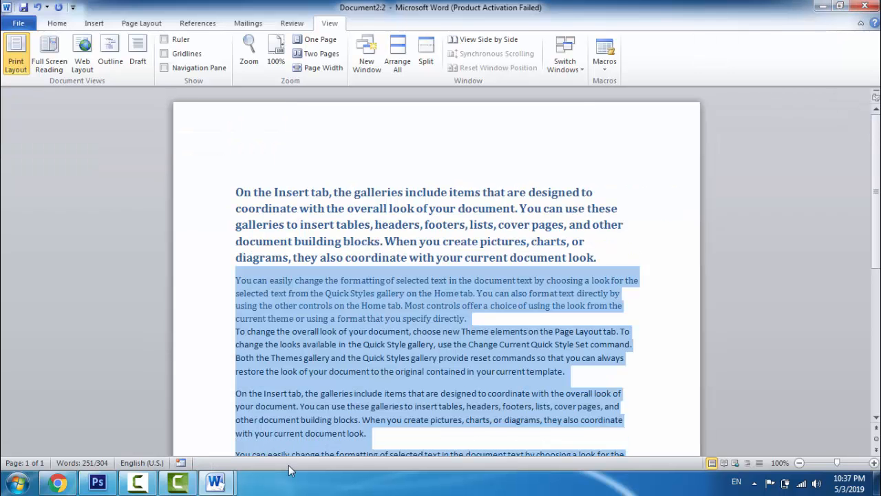
- Start recording a new macro with the default settings
left_click(608, 72)
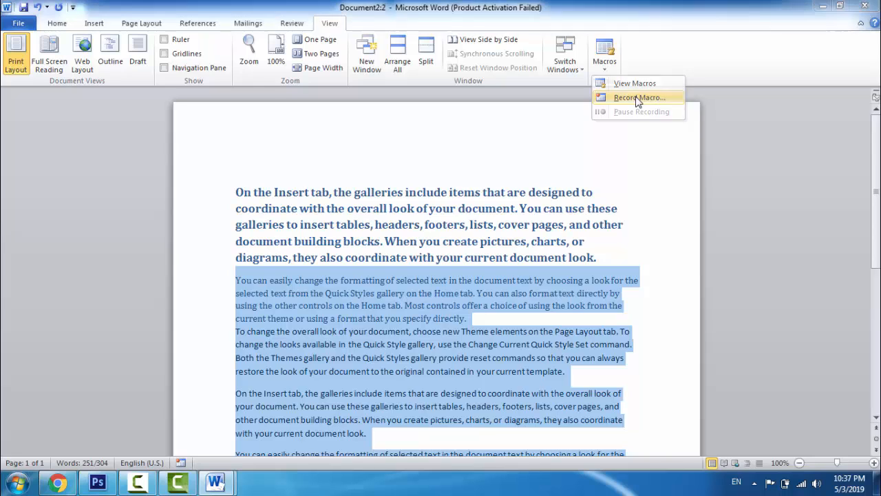
left_click(640, 98)
left_click(490, 307)
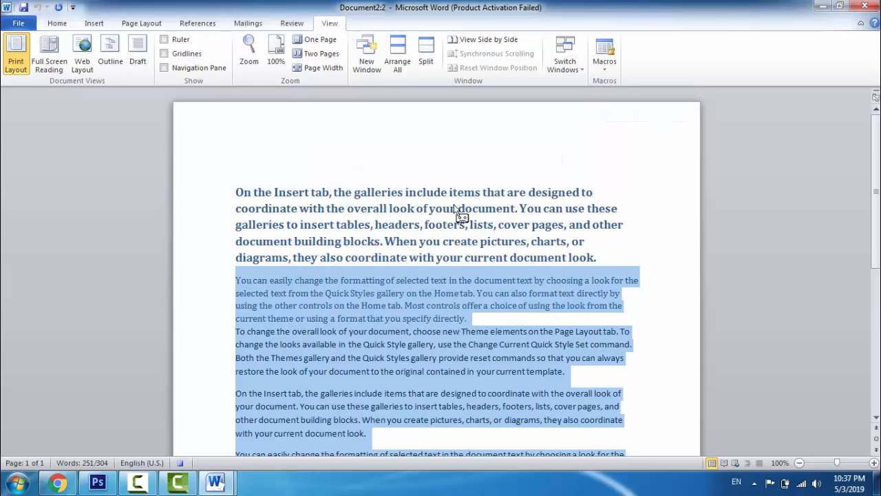
- Deselect the text and enter "sgsdgsdgsdgsd" in the empty paragraph at the document's end while the macro records
scroll(489, 295, "down", 3)
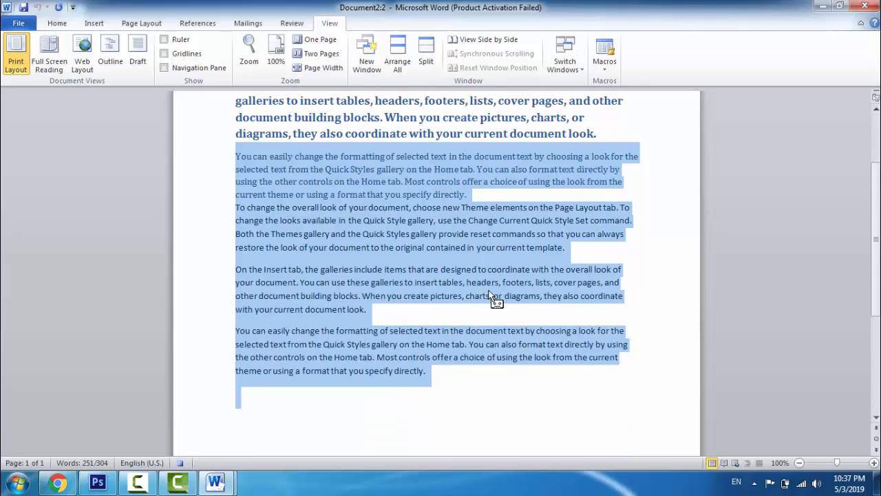
scroll(475, 302, "up", 3)
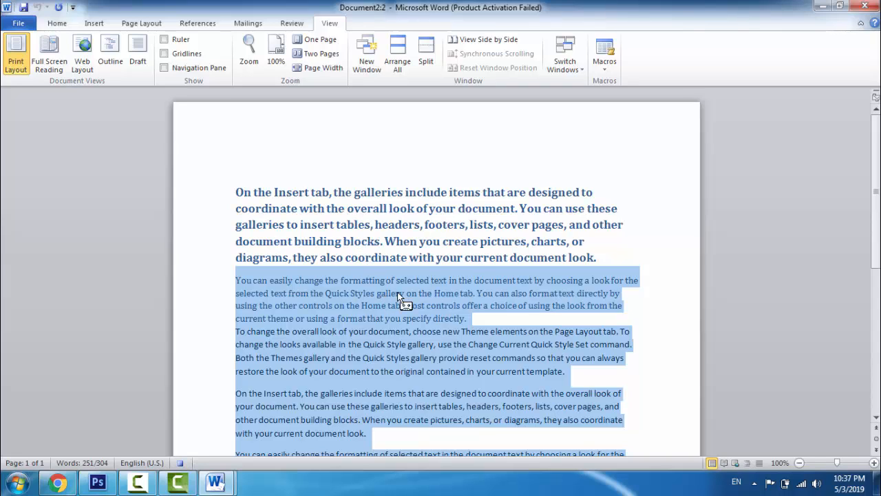
key("Right")
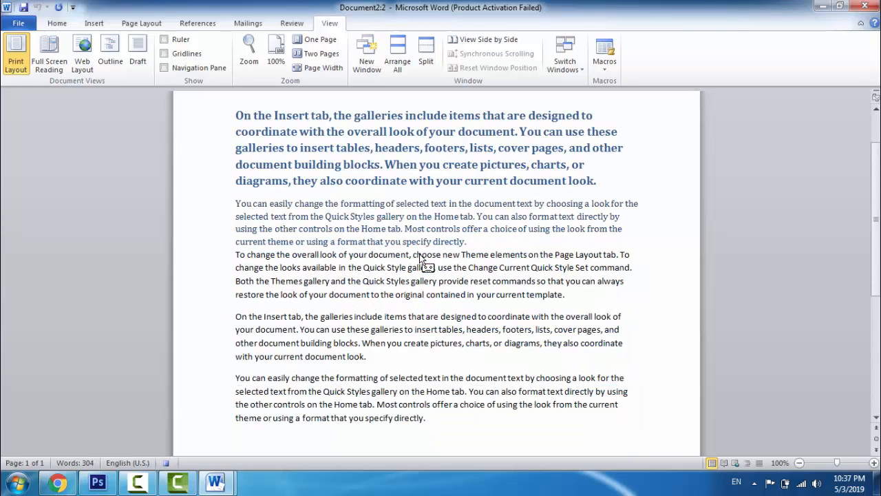
type("sgsdgsdgsdgsd")
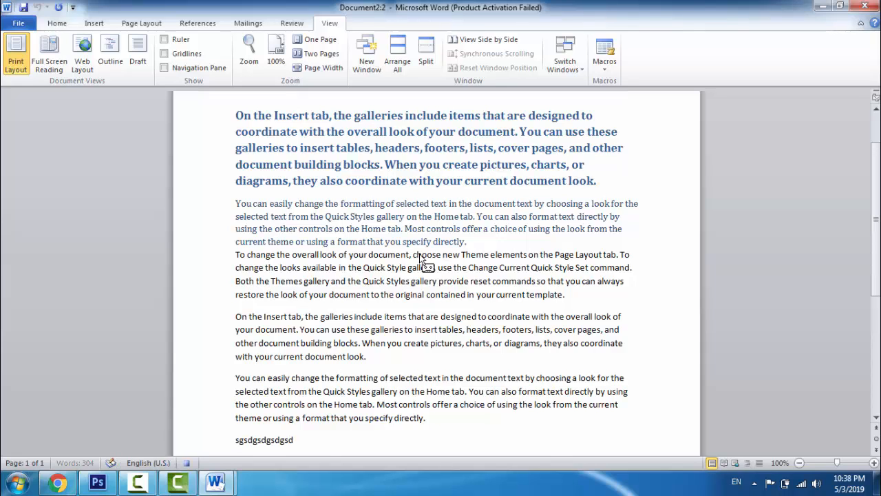
- Add two more paragraphs at the document's end, "hdfhdfhdhdf" and "gfgjdjdhd", while the macro records
key("Return")
type("hdfhdfhdhdf")
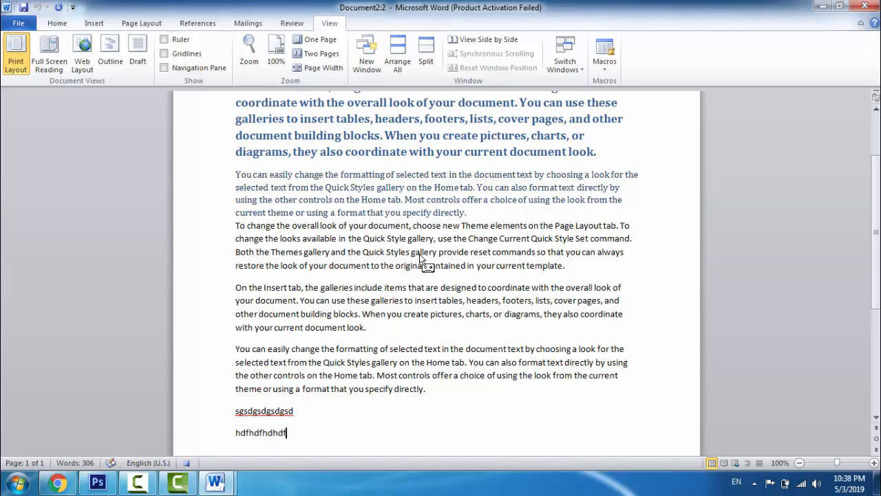
key("Return")
type("gfgjdjdhd")
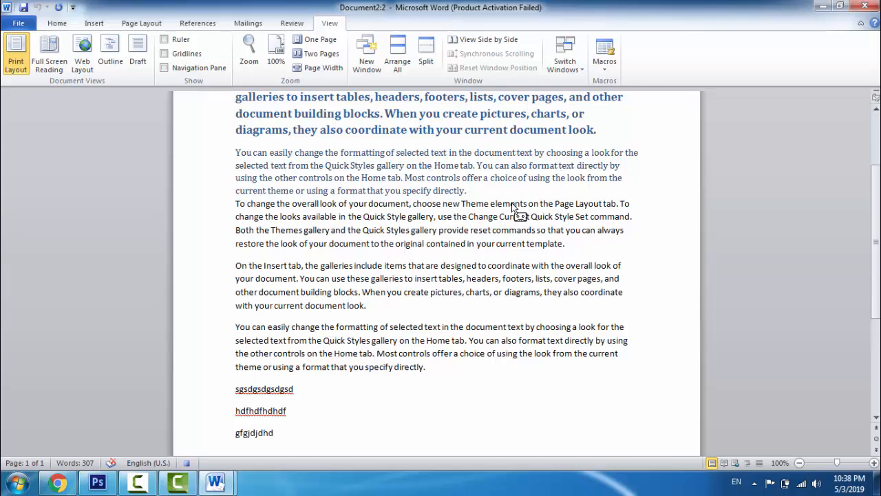
- Stop recording the macro
scroll(511, 206, "up", 5)
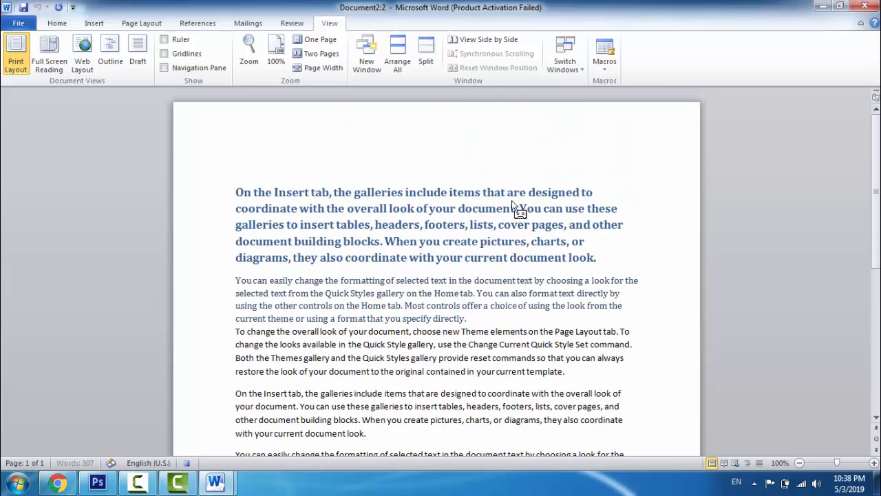
left_click(604, 65)
left_click(614, 98)
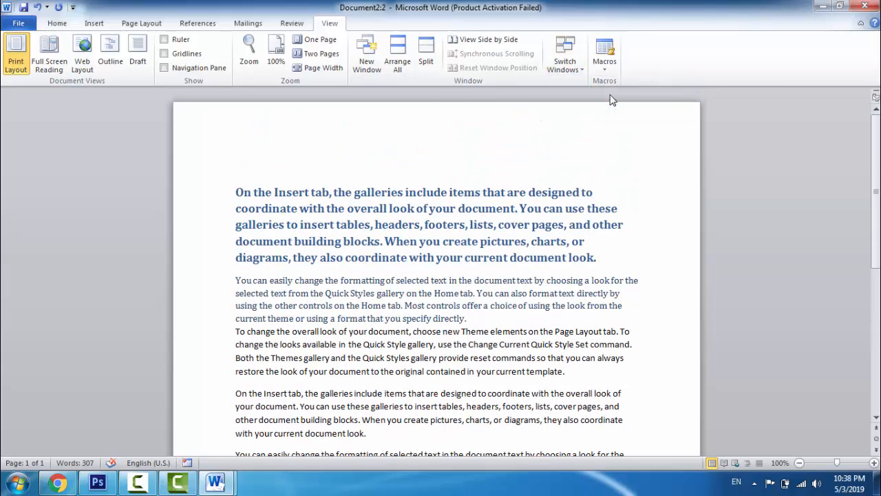
- Run Macro2 from the list of saved macros to insert its recorded text in the document
left_click(615, 62)
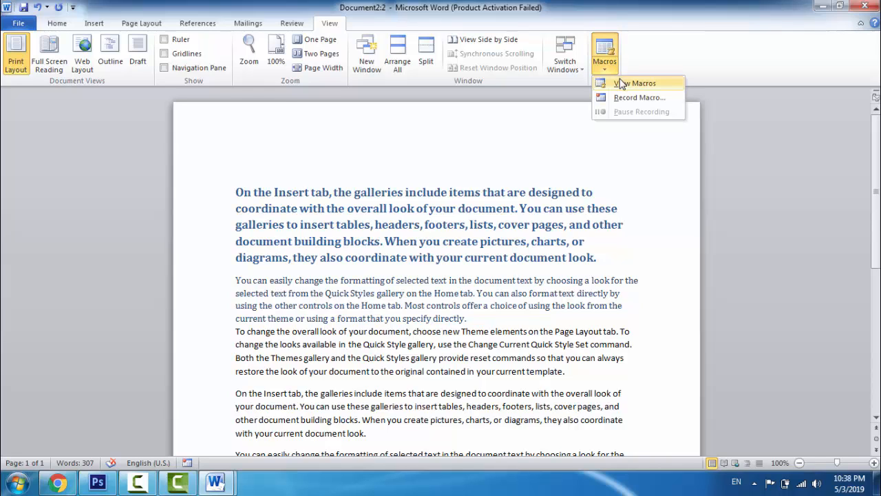
left_click(622, 82)
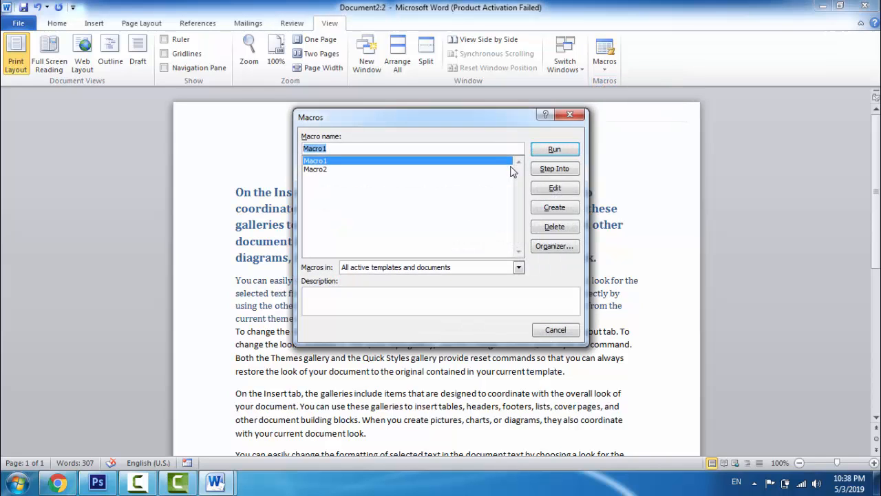
left_click(323, 169)
left_click(555, 149)
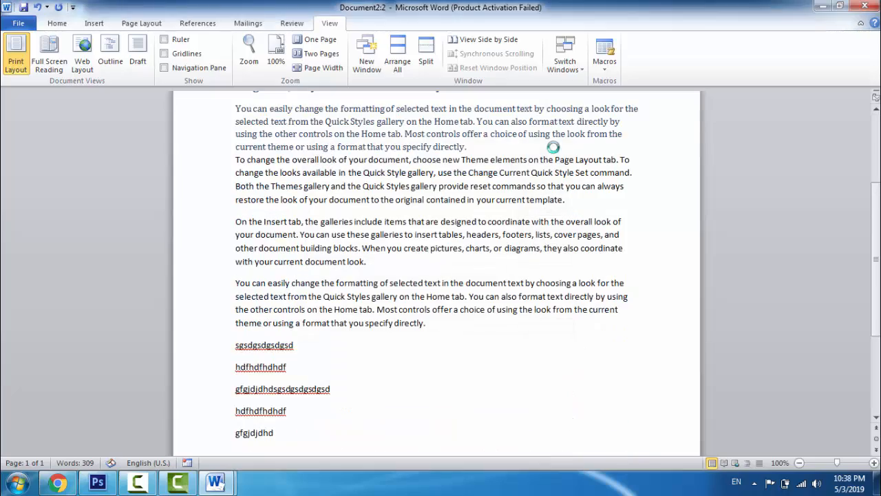
- Examine the text that the macro inserted at the end of the document
scroll(325, 340, "down", 2)
scroll(325, 340, "up", 6)
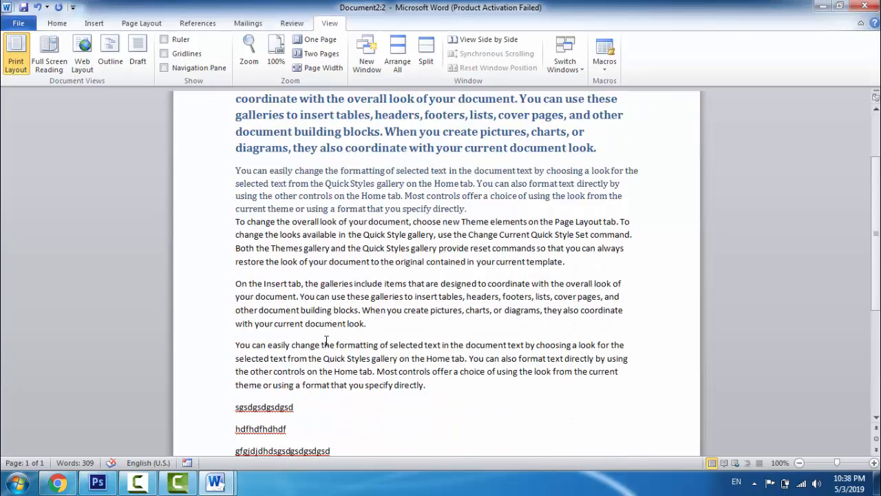
scroll(326, 342, "down", 4)
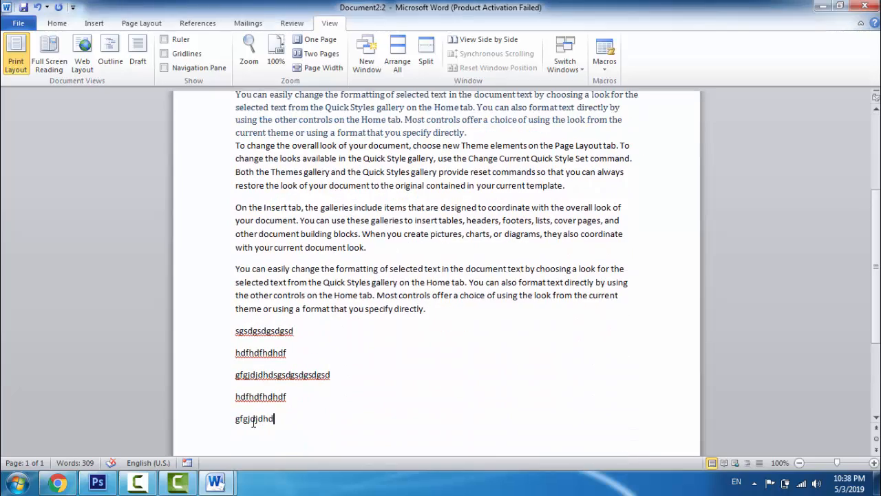
mouse_move(216, 485)
left_click(266, 423)
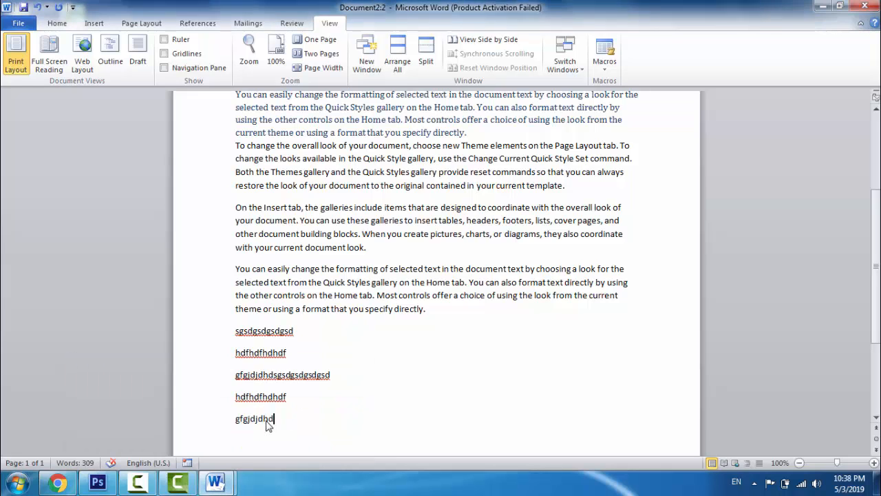
scroll(366, 380, "down", 3)
scroll(365, 381, "up", 7)
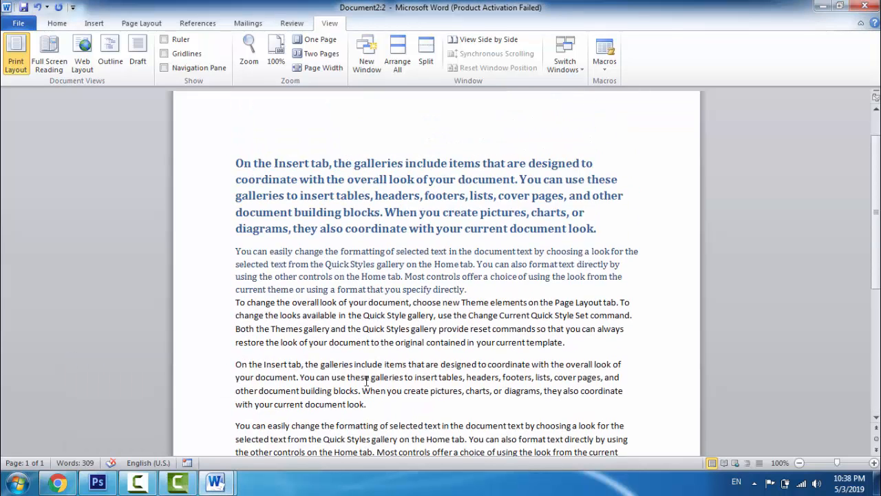
- Delete Macro2 from the list of saved macros, confirm the deletion and close the macro list
left_click(605, 60)
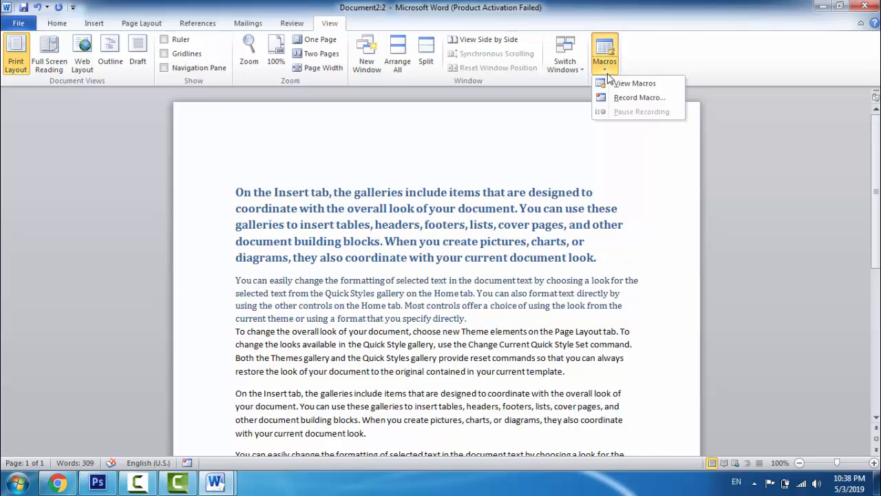
left_click(628, 83)
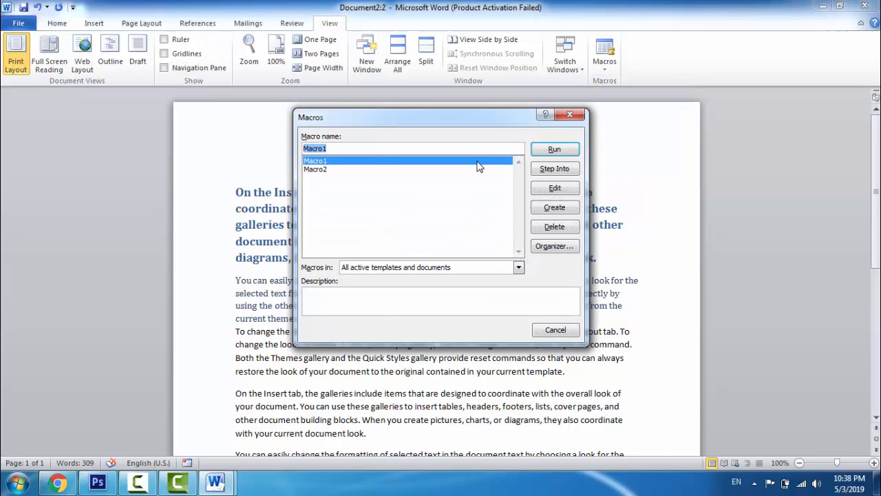
left_click(353, 170)
left_click(354, 161)
left_click(353, 169)
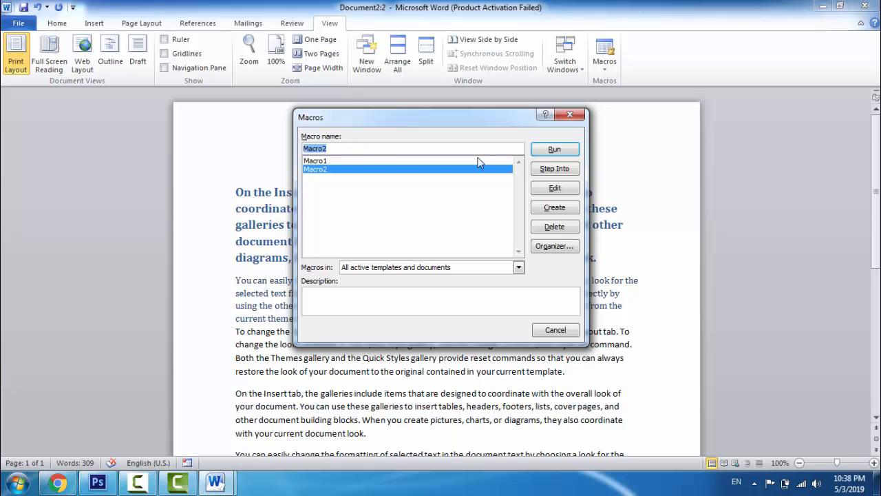
left_click(348, 162)
left_click(348, 170)
left_click(549, 233)
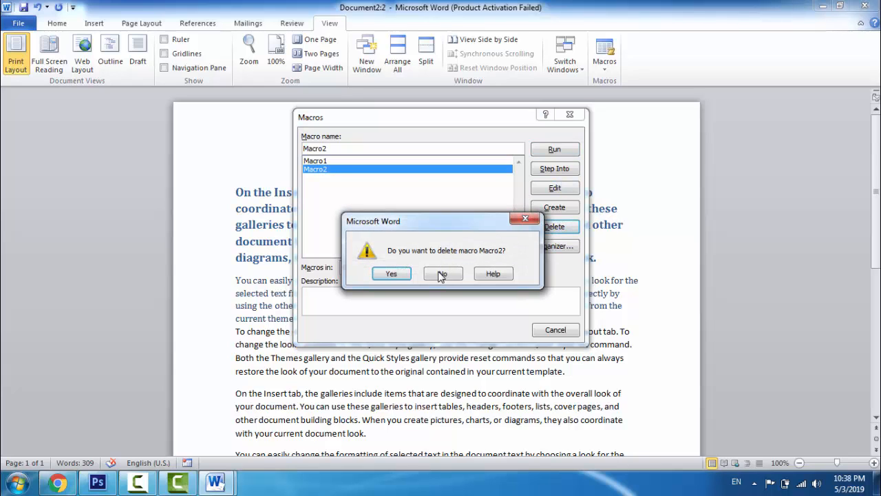
left_click(400, 275)
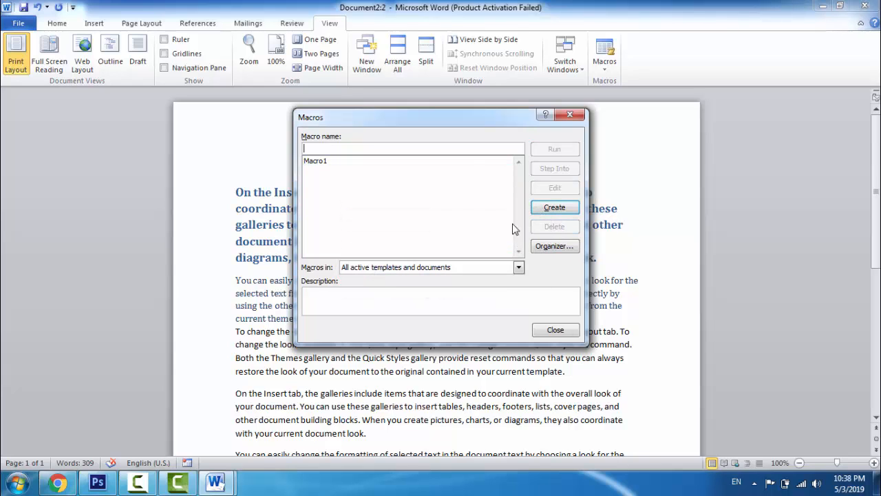
left_click(569, 114)
- Delete Macro1 from the list of saved macros, confirm the deletion and return to the document text
left_click(603, 59)
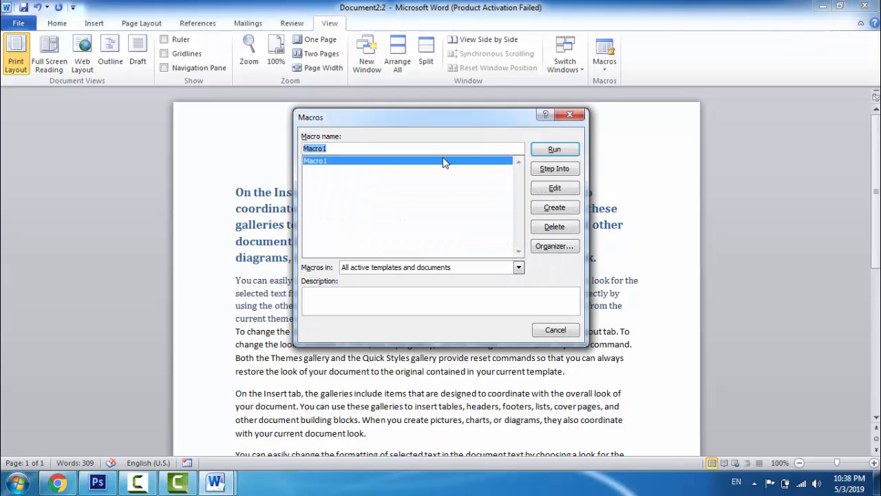
left_click(554, 227)
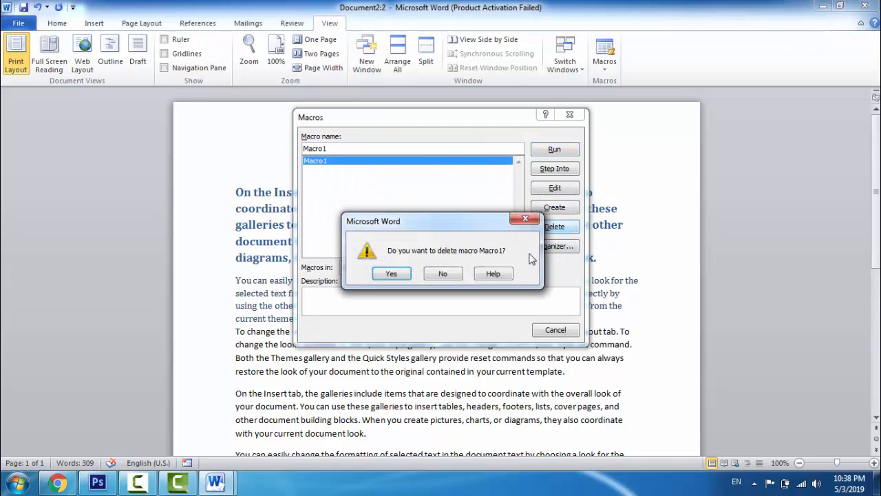
left_click(391, 275)
left_click(571, 115)
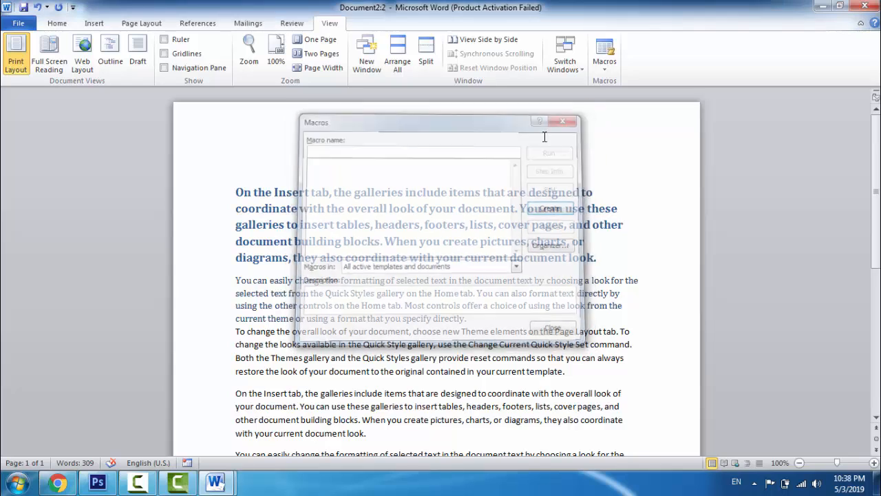
left_click(436, 265)
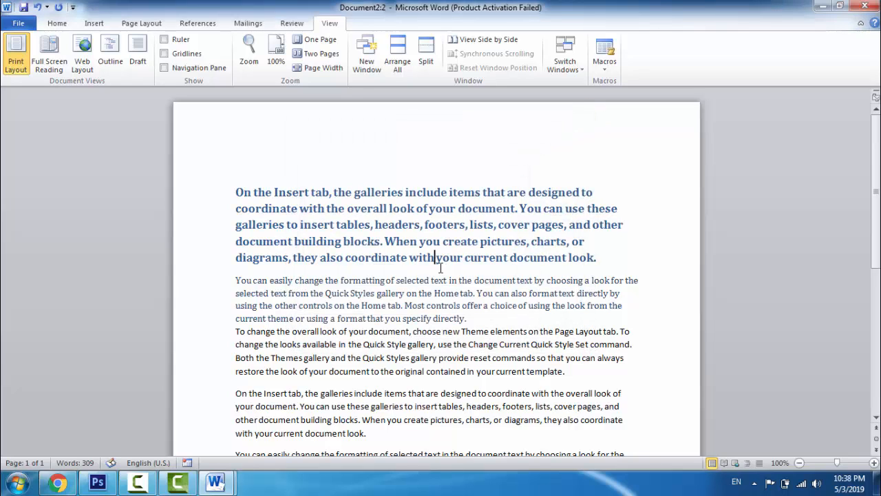